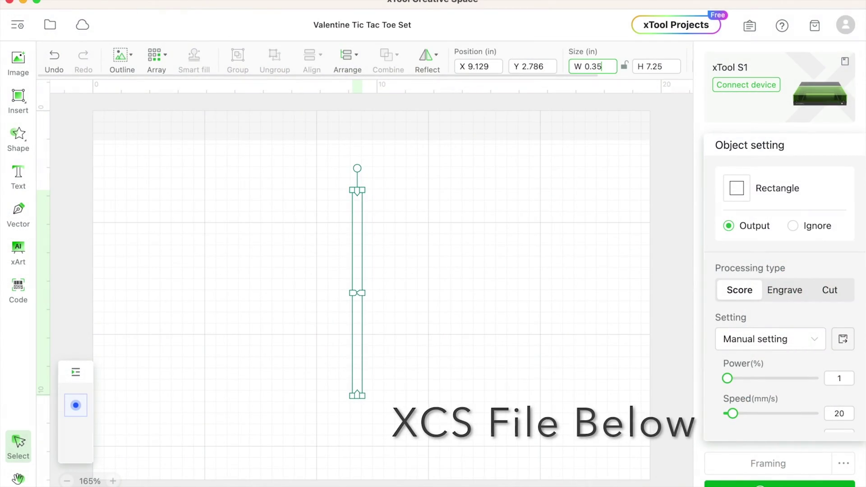
Step: Duplicate the vertical bar, then rotate a copy horizontal and move it into place
click(412, 228)
click(357, 235)
drag(357, 244, 440, 245)
drag(482, 181, 570, 294)
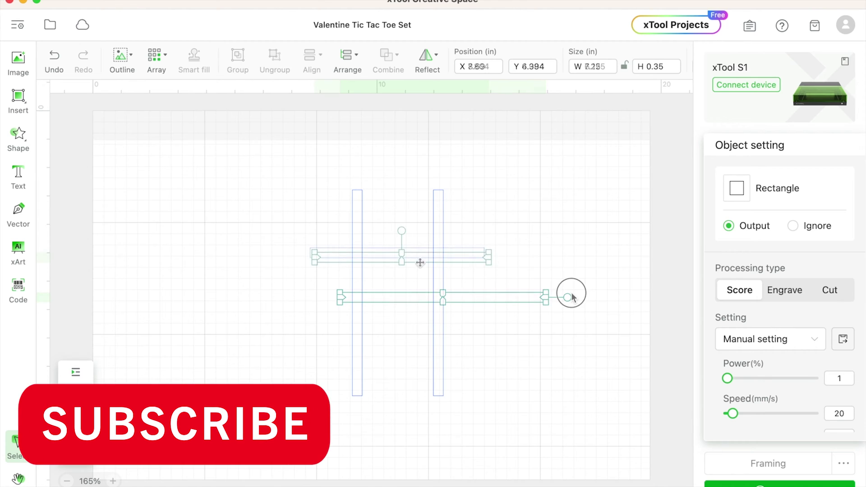
drag(420, 262, 423, 322)
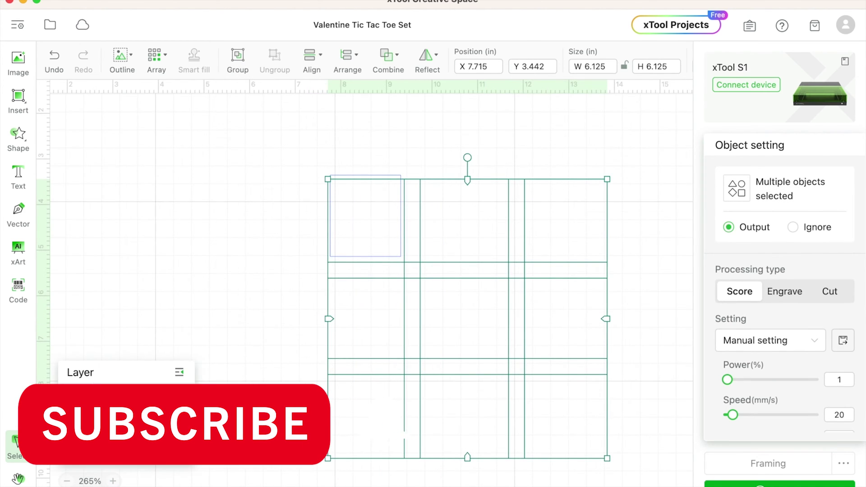
Step: Nudge the top-left square slightly down
mouse_move(118, 433)
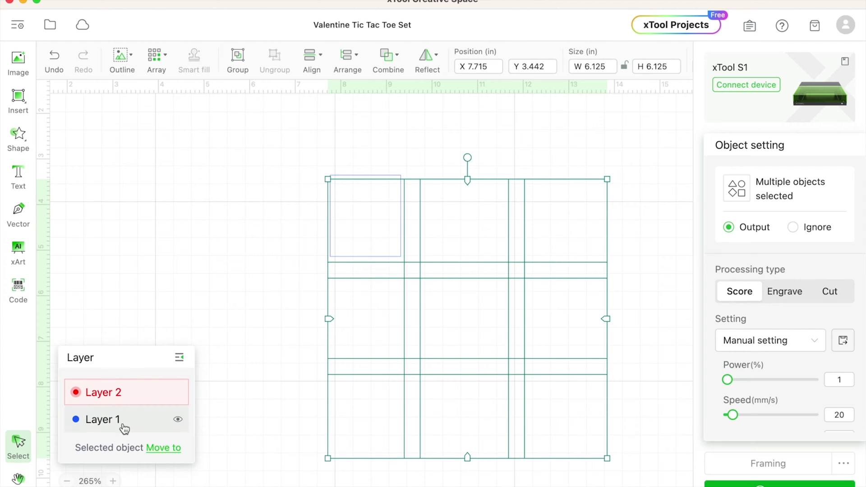
click(253, 359)
click(368, 197)
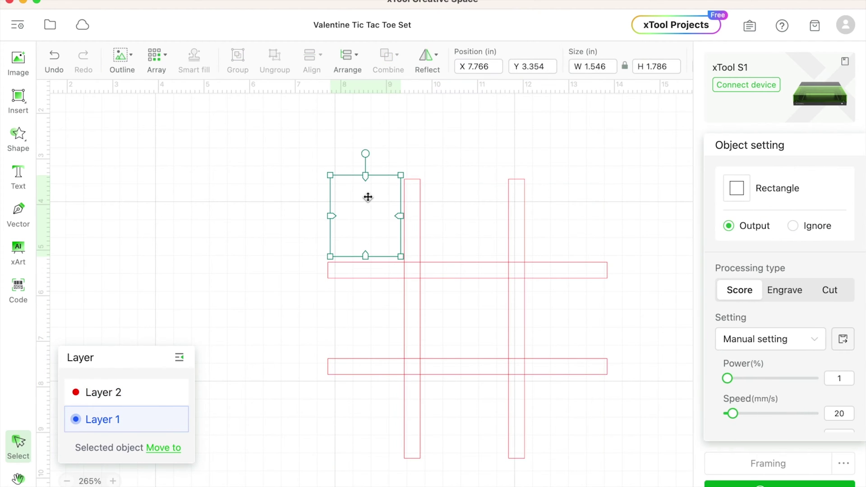
drag(368, 198, 369, 200)
click(264, 228)
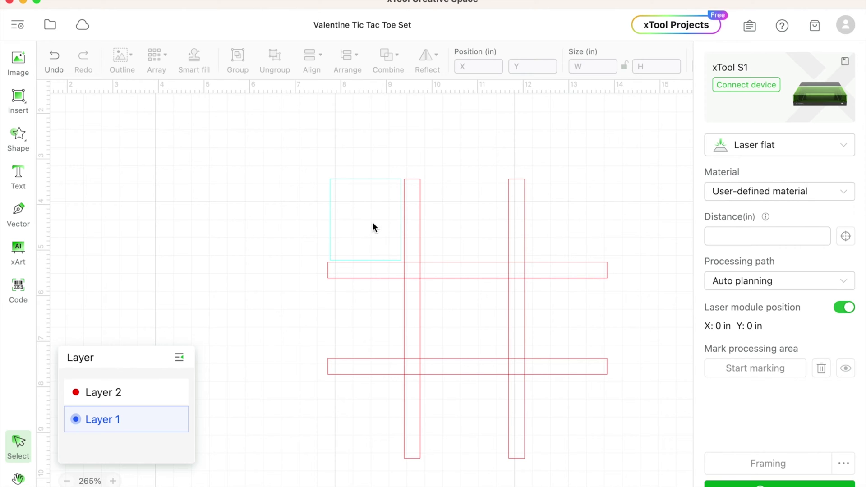
Step: Insert a heart shape, shrink it slightly, and place it beside the grid's top-right
click(6, 134)
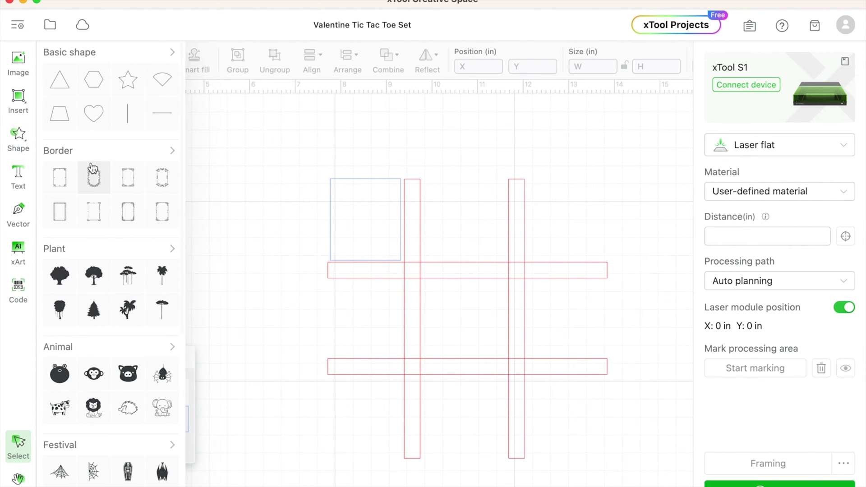
click(94, 115)
drag(415, 118, 370, 225)
drag(404, 179, 399, 186)
drag(366, 220, 585, 229)
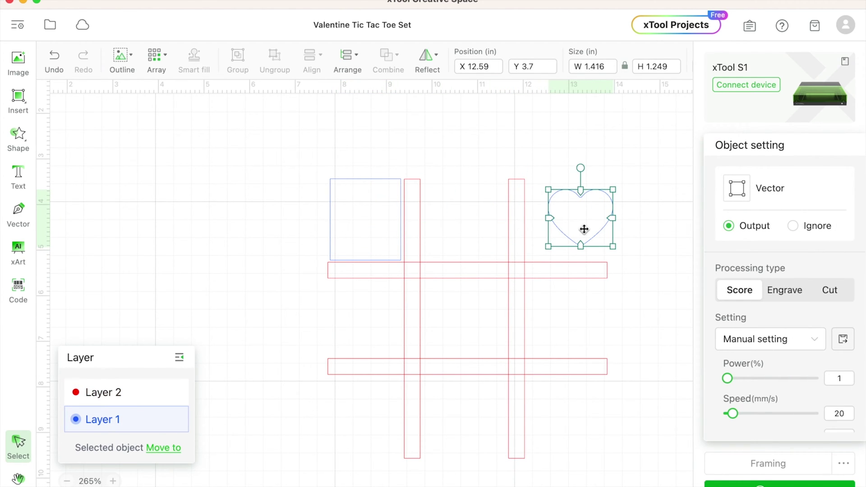
Step: Move the heart to a new purple layer and set it to Cut
click(169, 452)
click(212, 424)
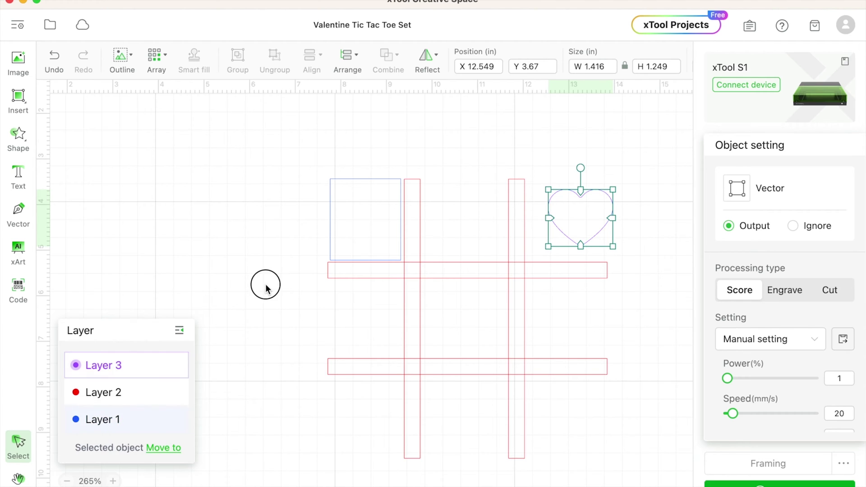
click(334, 251)
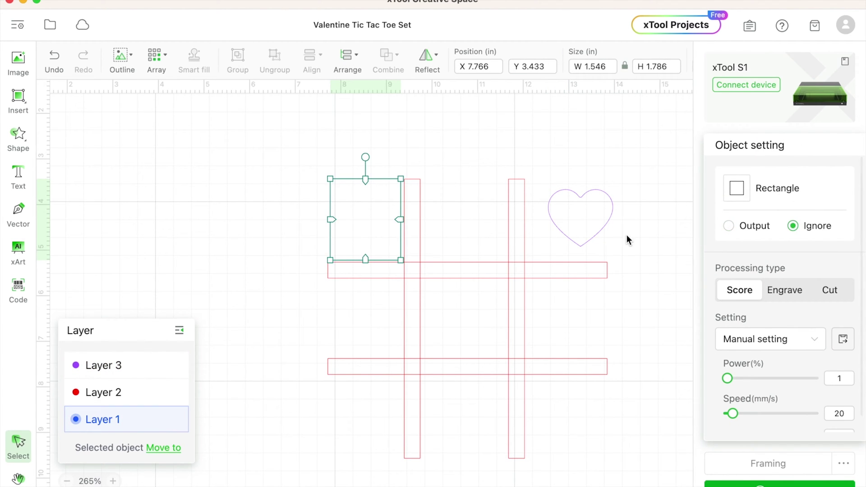
click(613, 228)
click(830, 290)
click(333, 303)
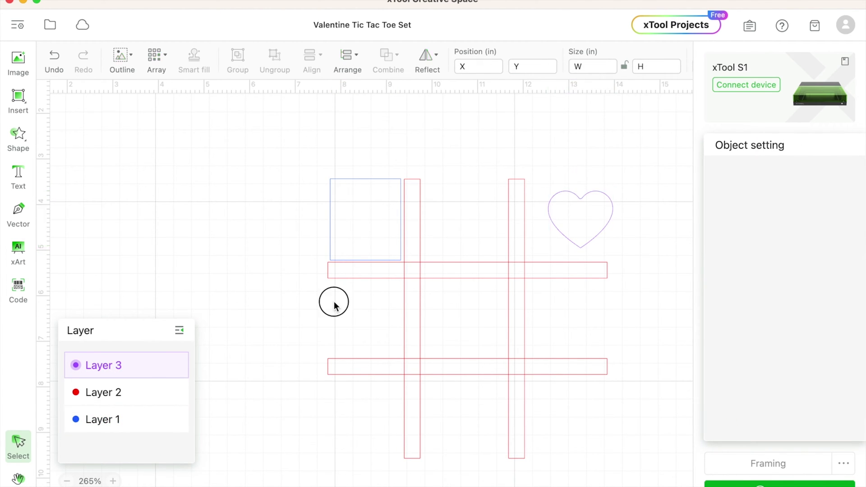
Step: Set the vertical and horizontal grid bars to Cut
click(462, 338)
click(830, 292)
click(580, 329)
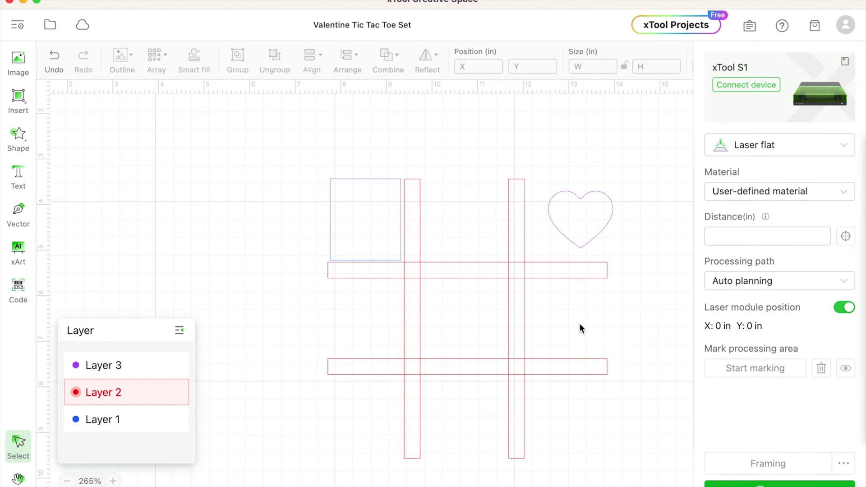
click(574, 364)
click(845, 295)
click(205, 302)
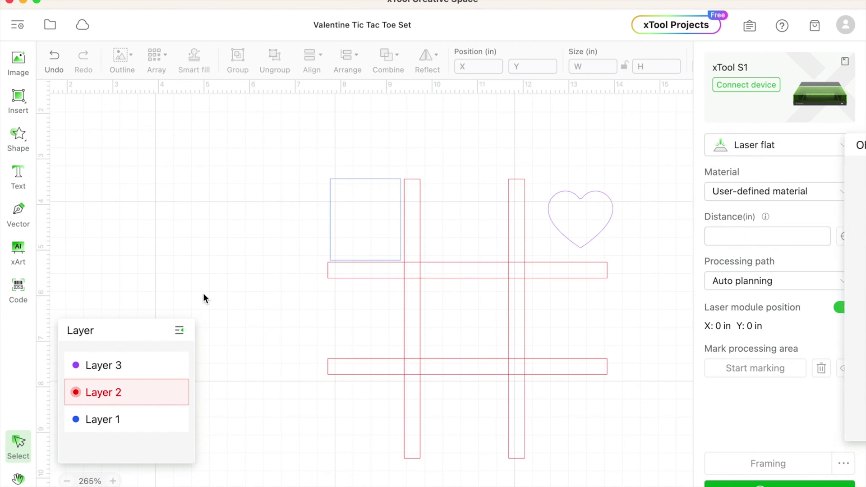
Step: Select the square, then place a new text object on the canvas
click(360, 243)
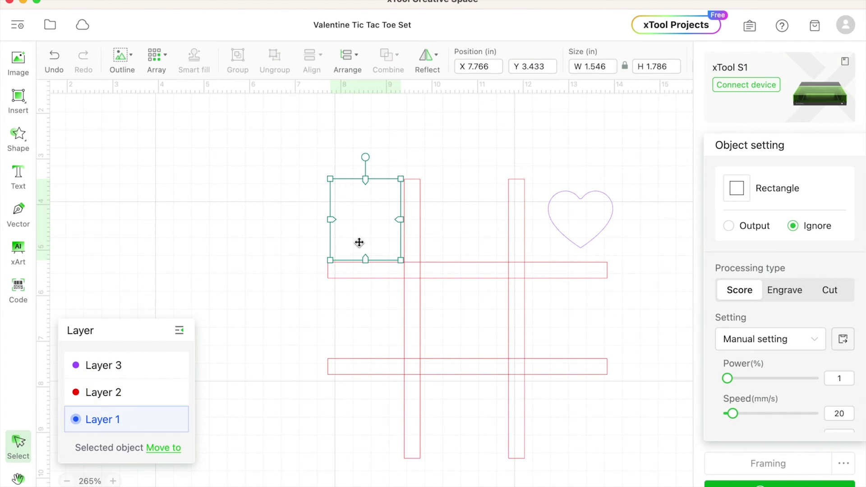
click(23, 184)
click(418, 156)
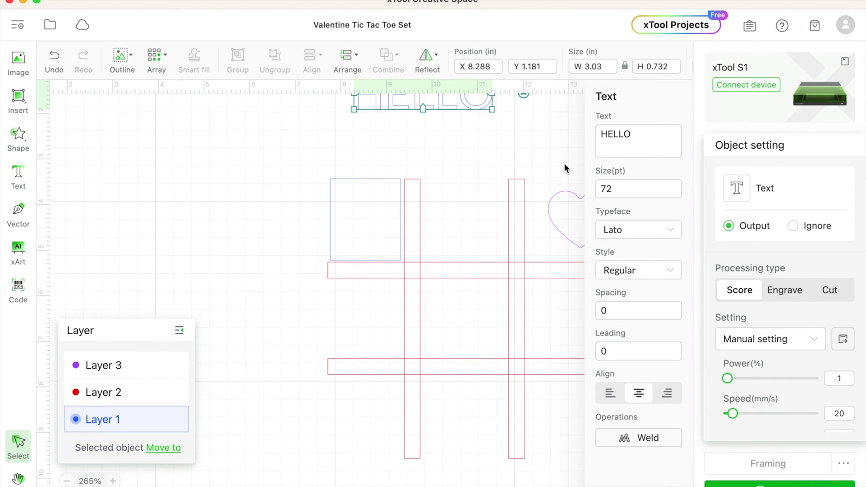
Step: Change the text to 'X' in the VICTORIA typeface and move it toward the grid
double_click(618, 134)
text(X)
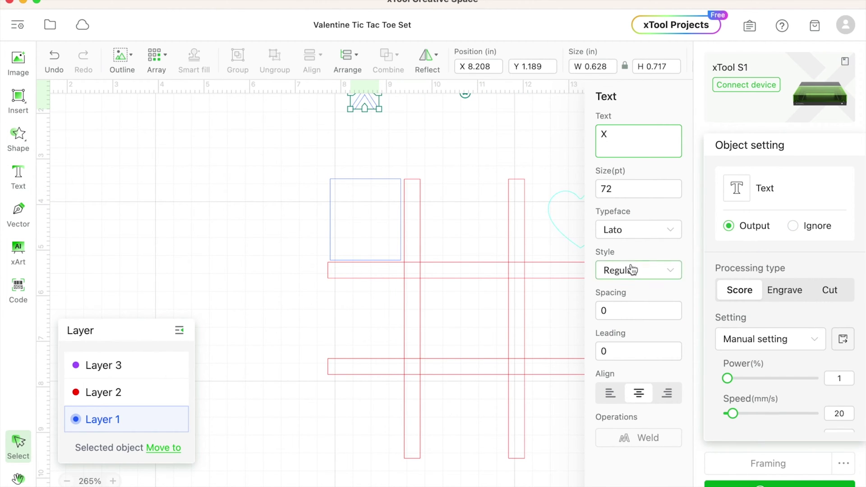
click(632, 230)
text(victo)
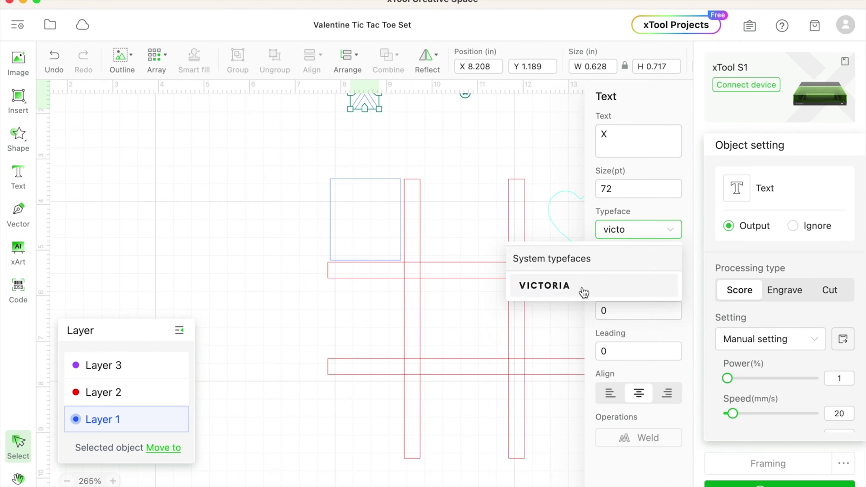
click(584, 293)
drag(366, 102, 468, 207)
Step: Set the heart and the X to a height of 1.25 in
click(565, 214)
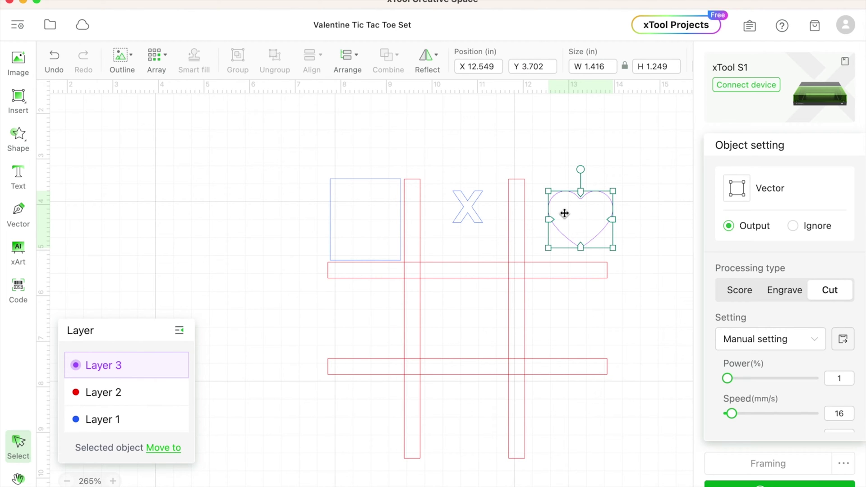
click(664, 66)
key(BackSpace)
key(BackSpace)
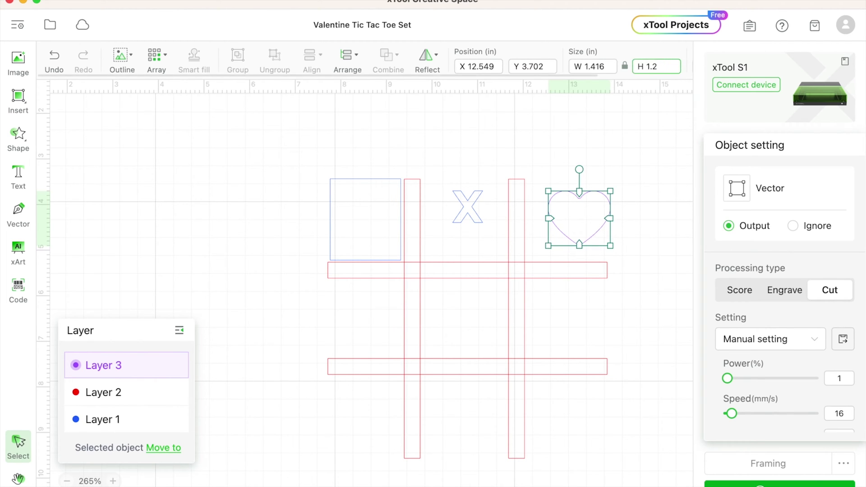
text(5)
click(467, 207)
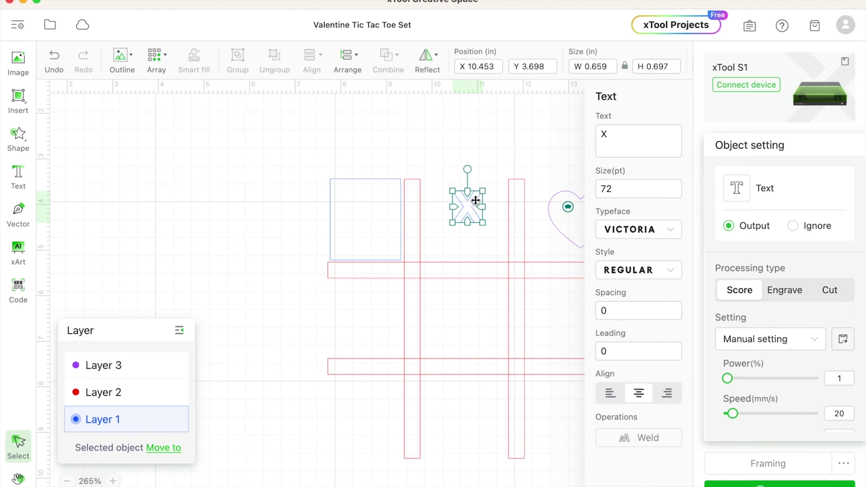
click(661, 62)
text(1.25)
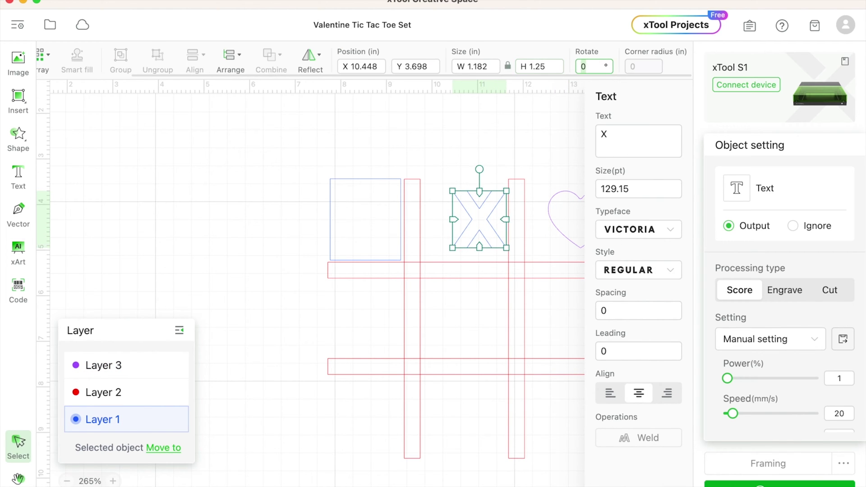
Step: Move the X into the top-left square and the heart into the top-middle cell
click(486, 238)
drag(486, 238, 373, 236)
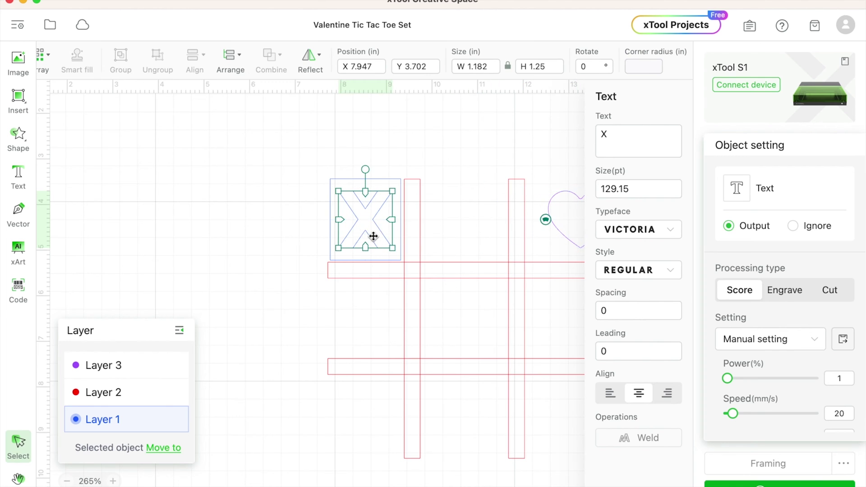
click(310, 229)
click(332, 231)
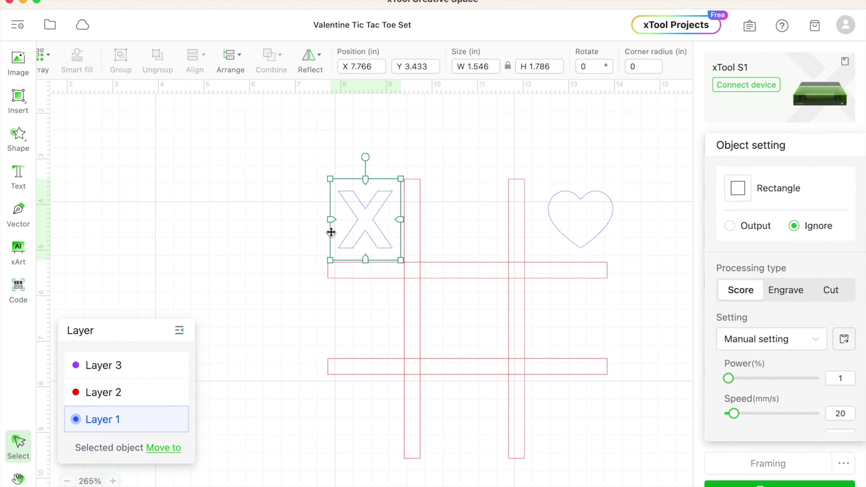
click(346, 233)
drag(582, 237, 470, 239)
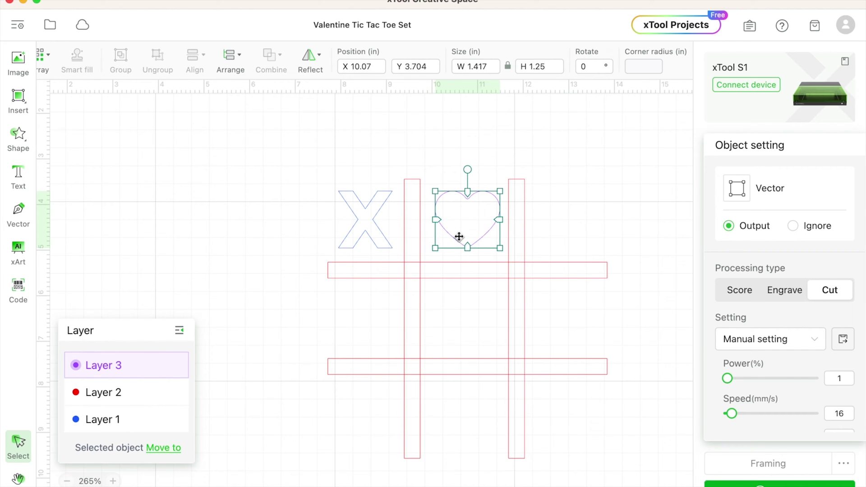
click(377, 238)
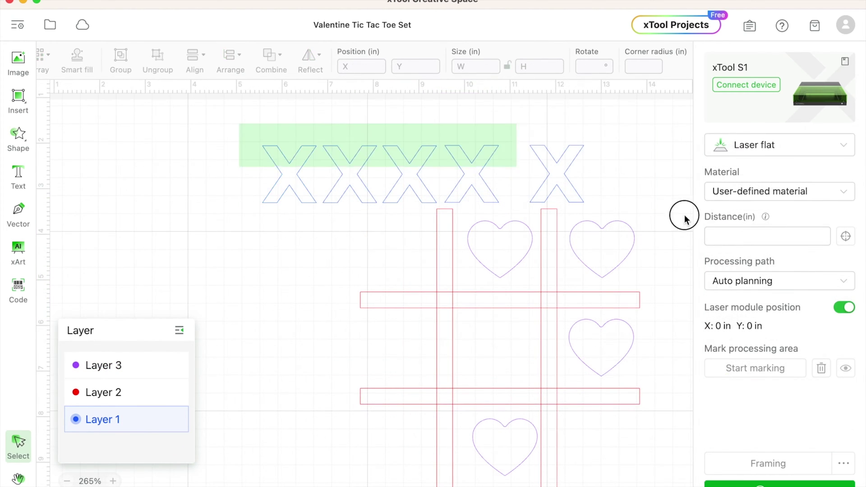
Step: Distribute the five Xs evenly and align them along their bottoms
drag(685, 219, 253, 136)
click(195, 59)
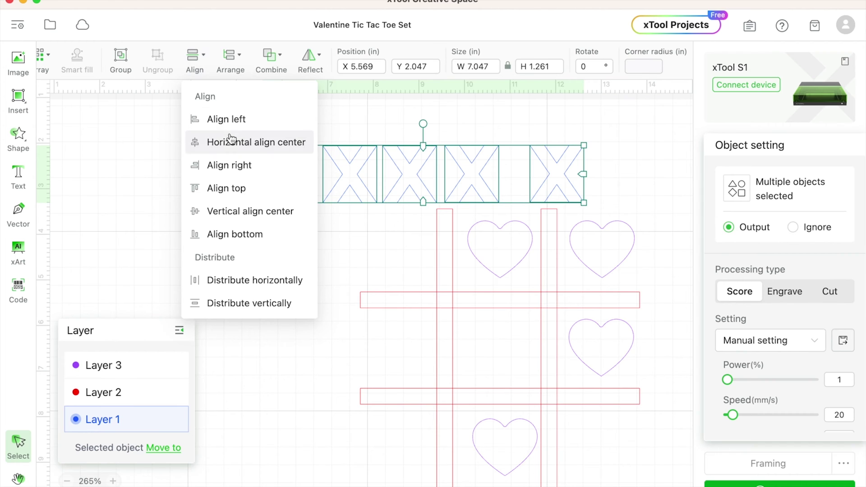
click(238, 282)
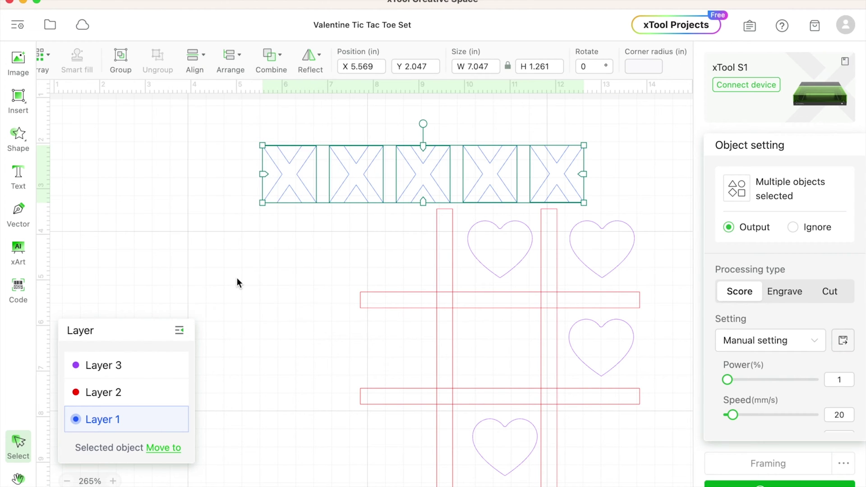
click(195, 59)
click(250, 244)
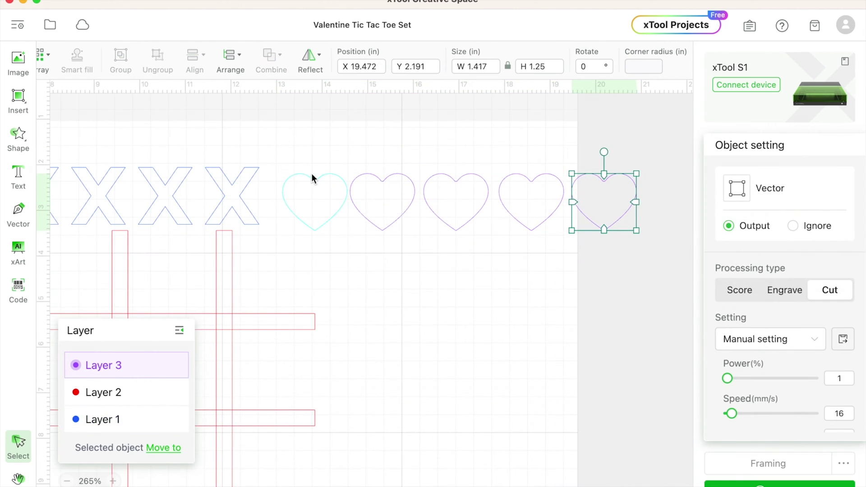
Step: Flip three alternate hearts upside down
click(385, 180)
shift+click(443, 195)
shift+click(531, 181)
click(309, 58)
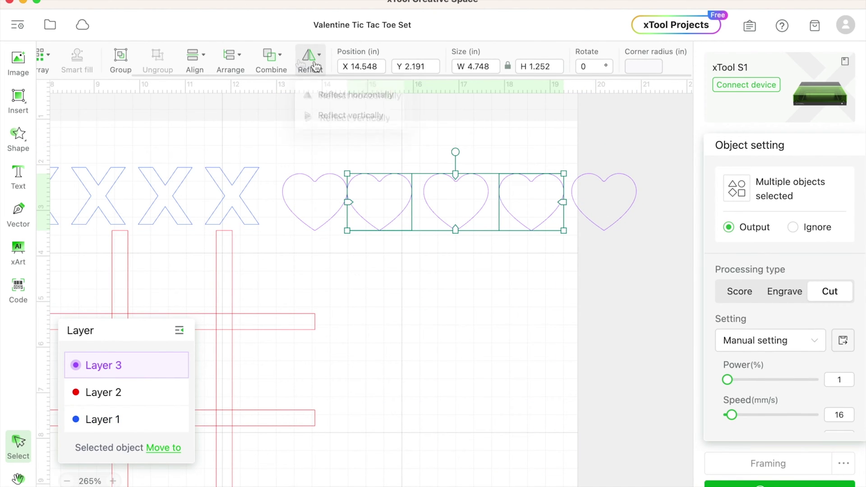
click(325, 119)
Step: Distribute the five hearts evenly and align them along their top edges
click(538, 191)
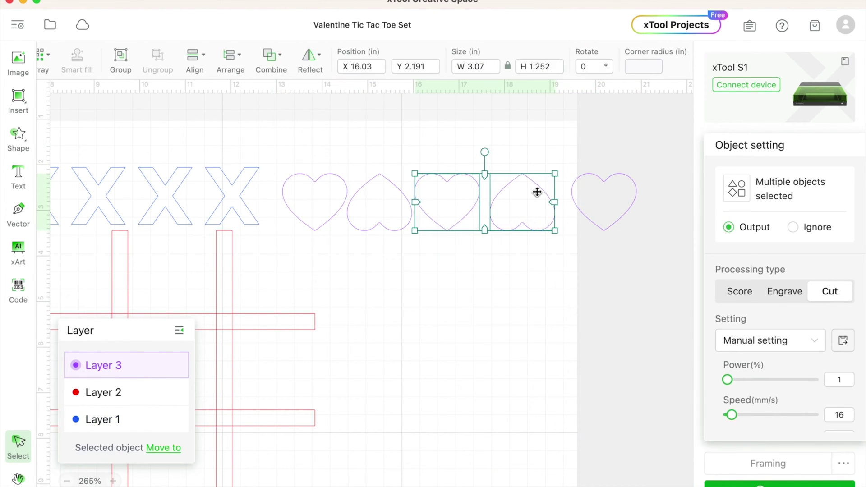
drag(538, 191, 514, 204)
click(195, 56)
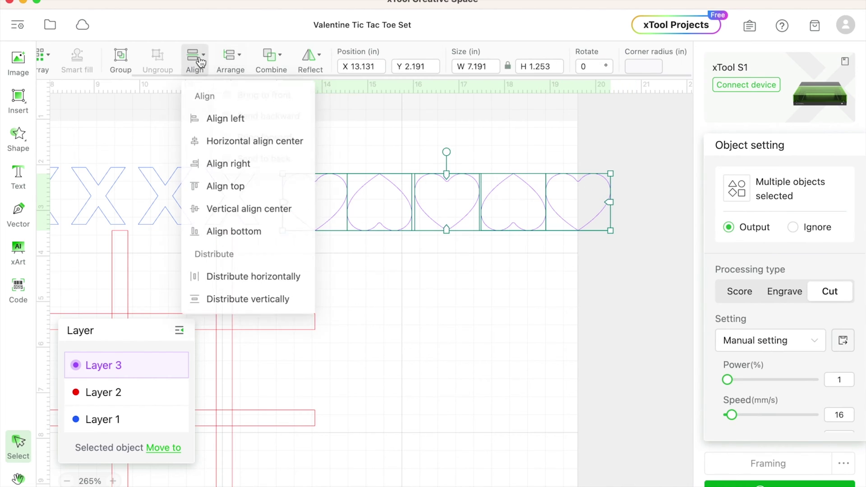
click(232, 280)
click(199, 56)
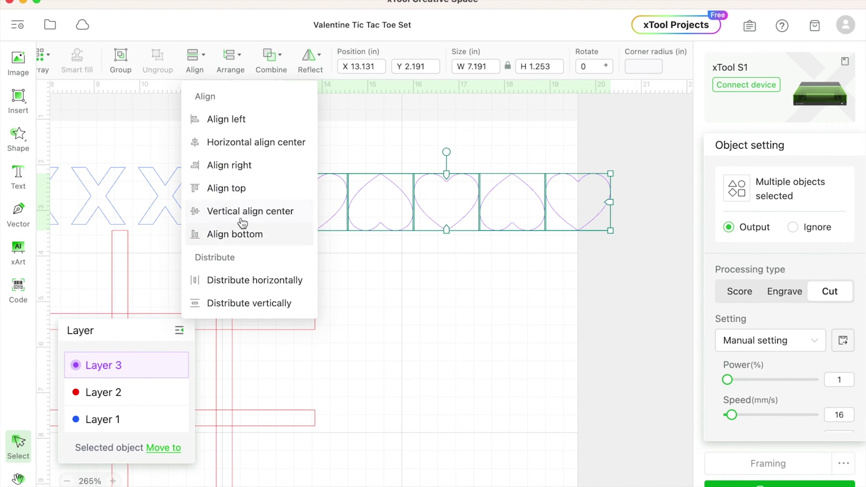
click(238, 188)
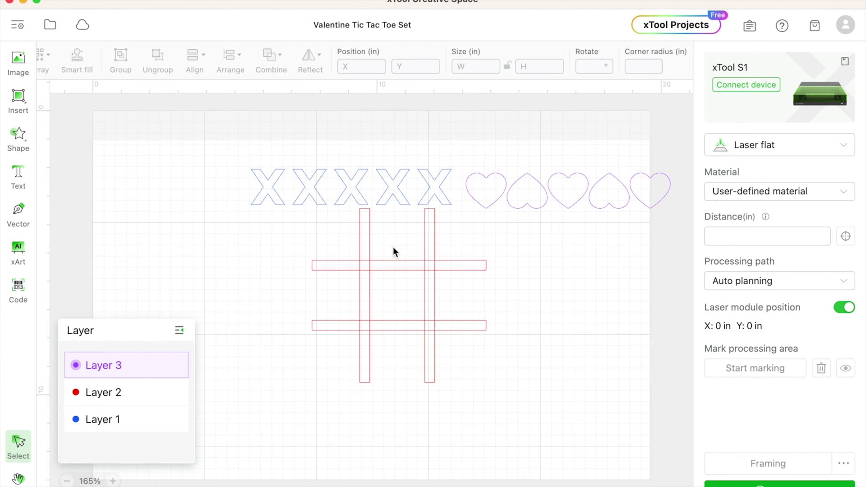
Step: Set the five Xs to Cut, move them below the grid, and put them on the red layer
drag(238, 146, 453, 201)
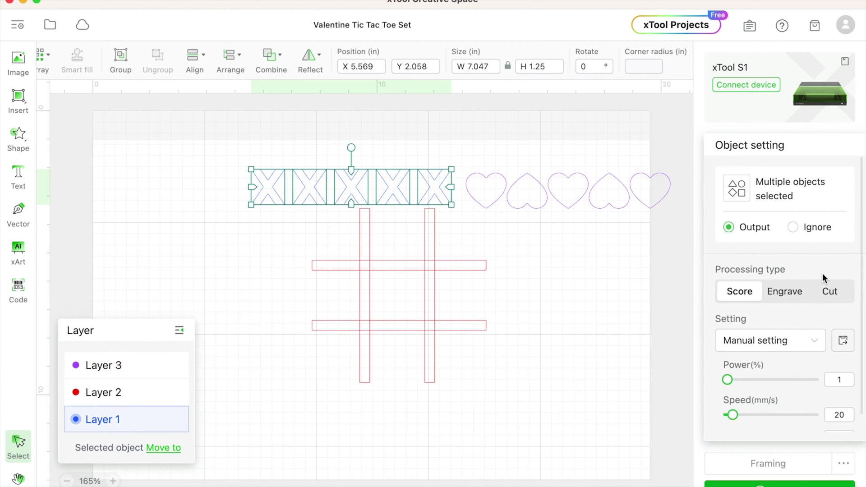
click(840, 293)
drag(394, 189, 384, 429)
click(171, 445)
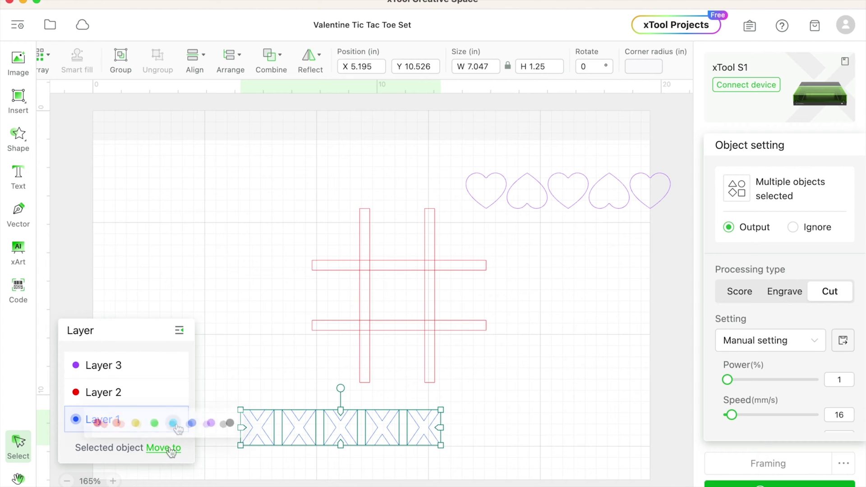
click(97, 421)
Step: Recolour the hearts' layer coral and move the hearts beside the X row
click(472, 149)
drag(472, 149, 641, 194)
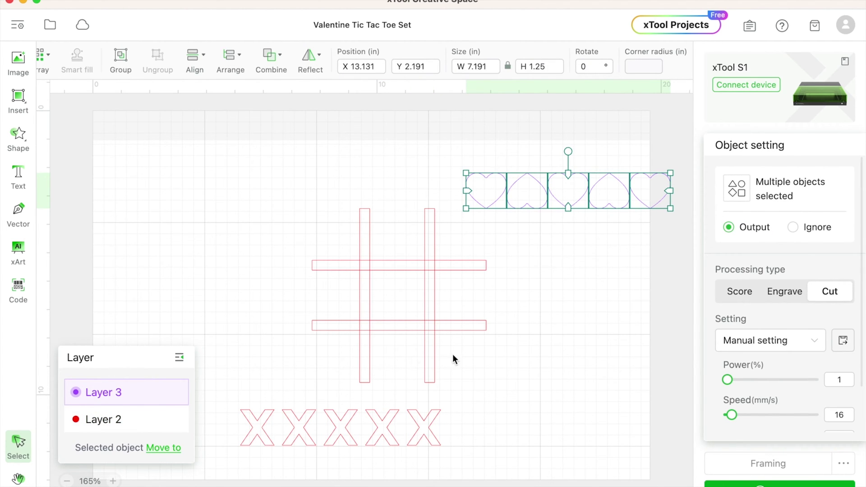
click(166, 449)
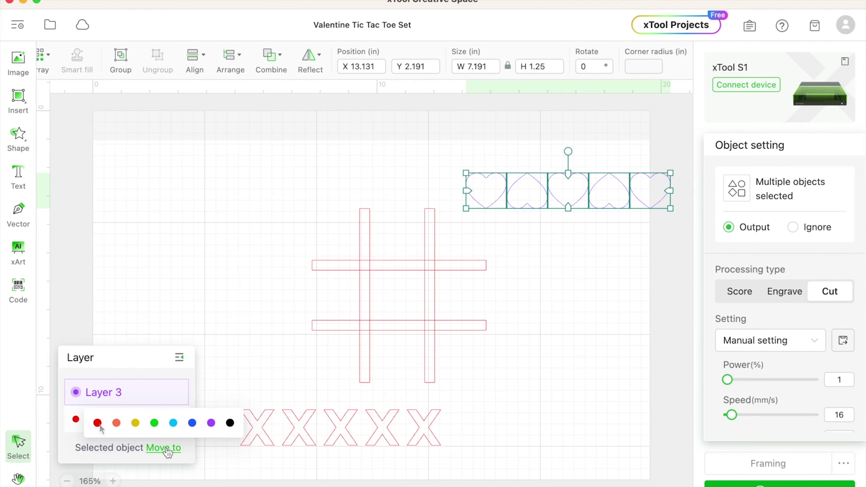
click(117, 424)
drag(573, 200, 573, 437)
drag(313, 199, 554, 385)
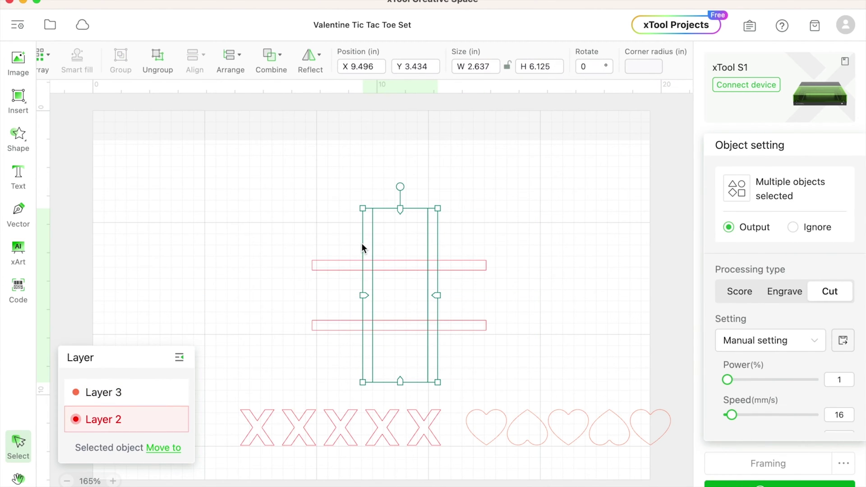
Step: Set all four tic-tac-toe bars to Engrave
drag(326, 213, 442, 343)
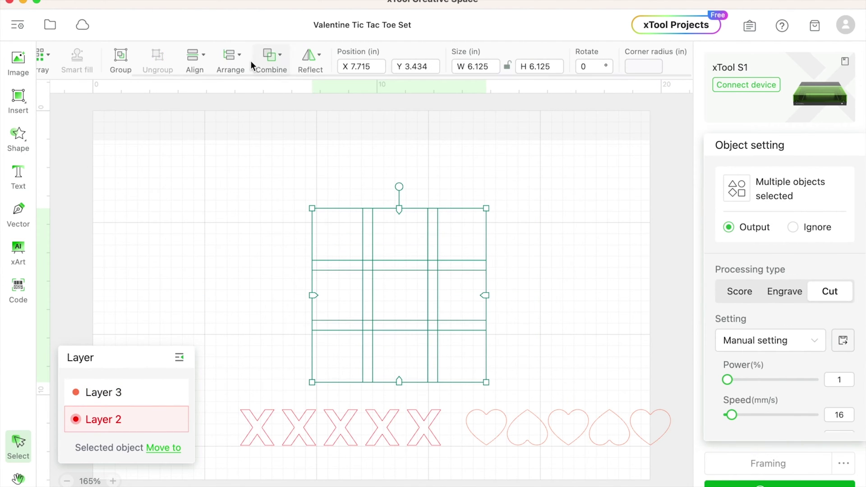
mouse_move(195, 61)
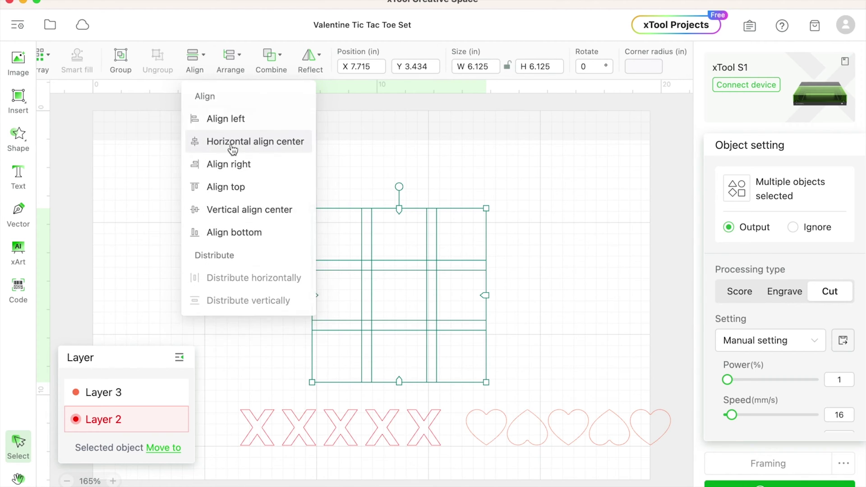
click(233, 142)
click(268, 198)
drag(299, 204, 407, 255)
shift+click(343, 267)
click(787, 292)
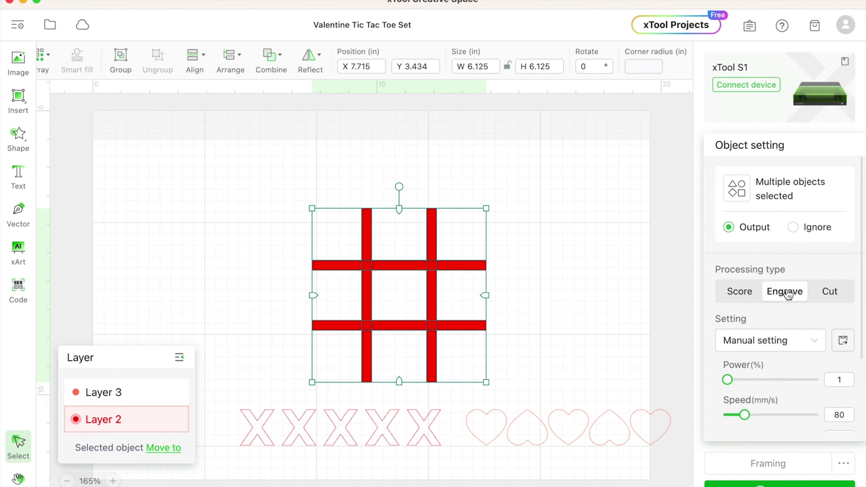
click(539, 286)
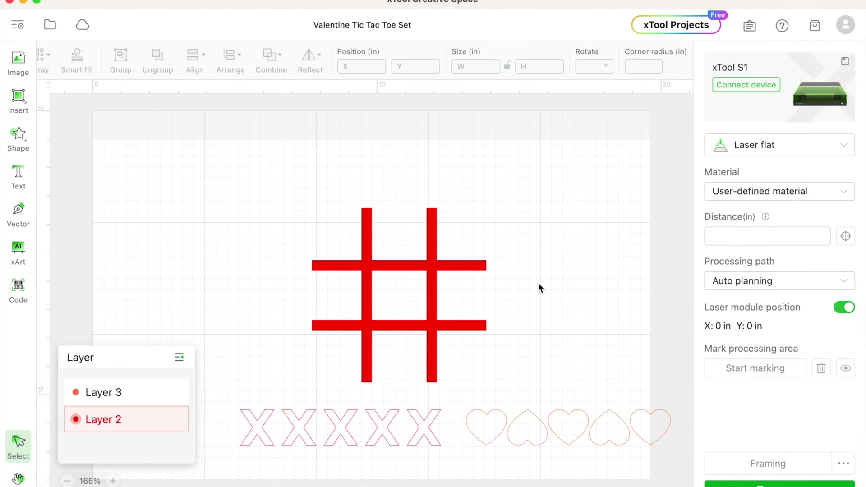
Step: Unite the four bars into one shape and set it to Cut
click(430, 217)
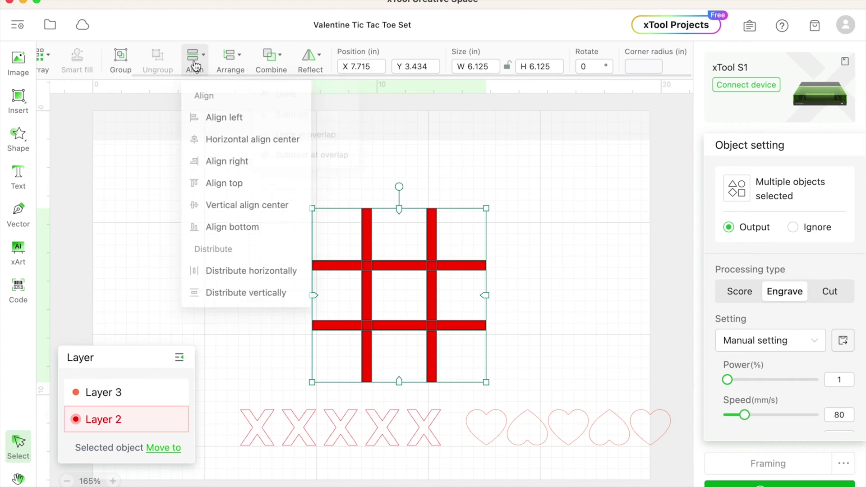
mouse_move(274, 68)
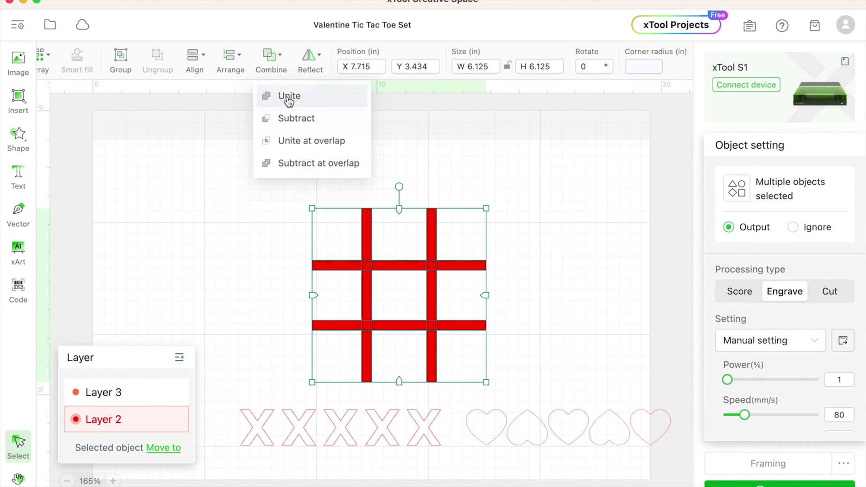
click(290, 99)
click(831, 291)
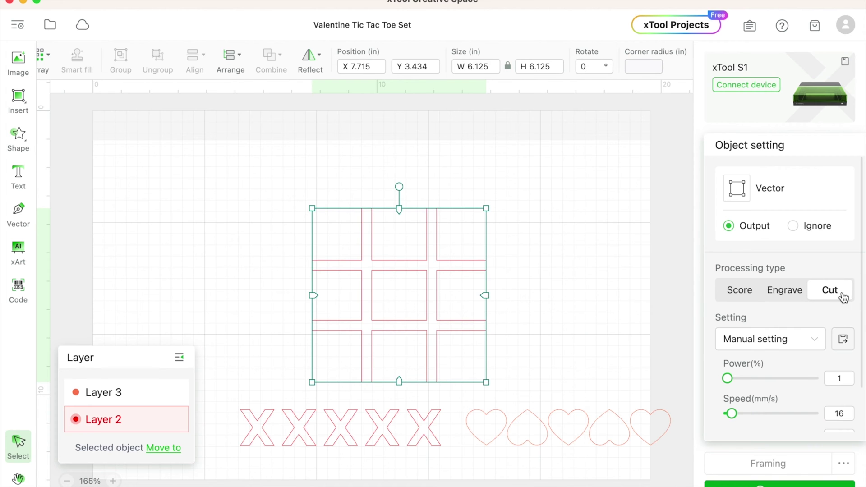
Step: Move the grid to a new yellow layer and drag it to the upper left
click(163, 447)
click(135, 423)
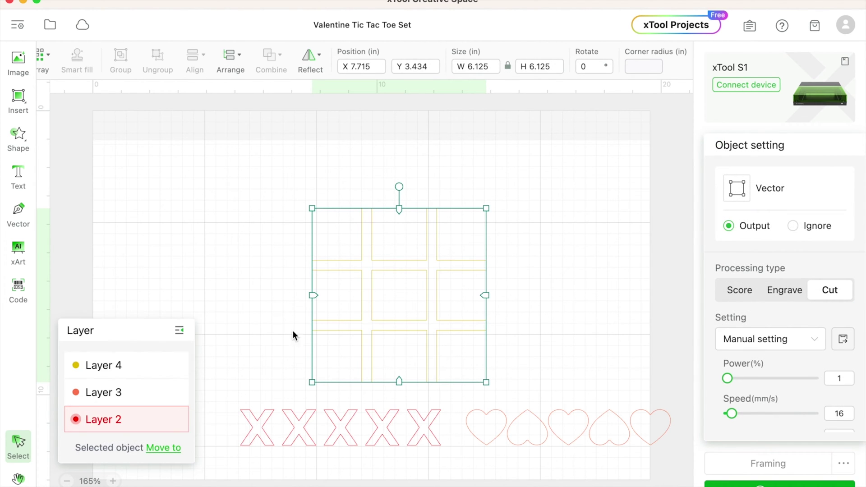
drag(410, 304, 214, 242)
Step: Group the Xs and the hearts, stack the hearts under the Xs, and nudge the grid down
drag(220, 386, 445, 453)
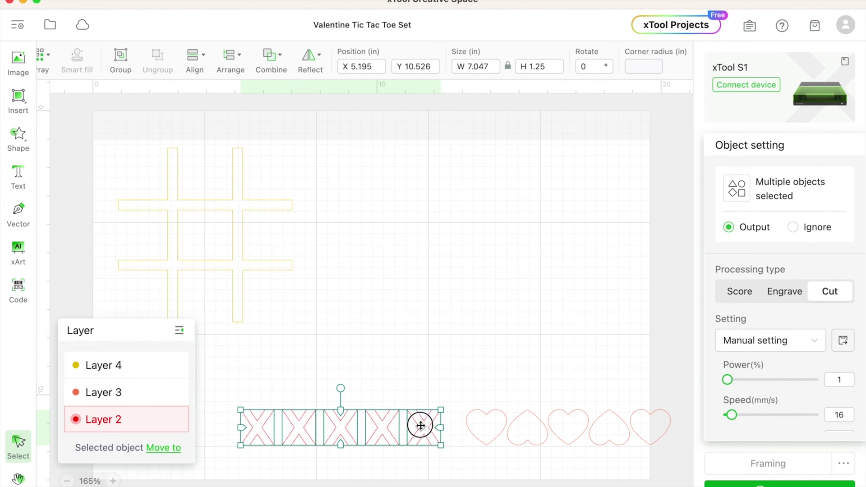
drag(421, 425, 538, 168)
click(120, 59)
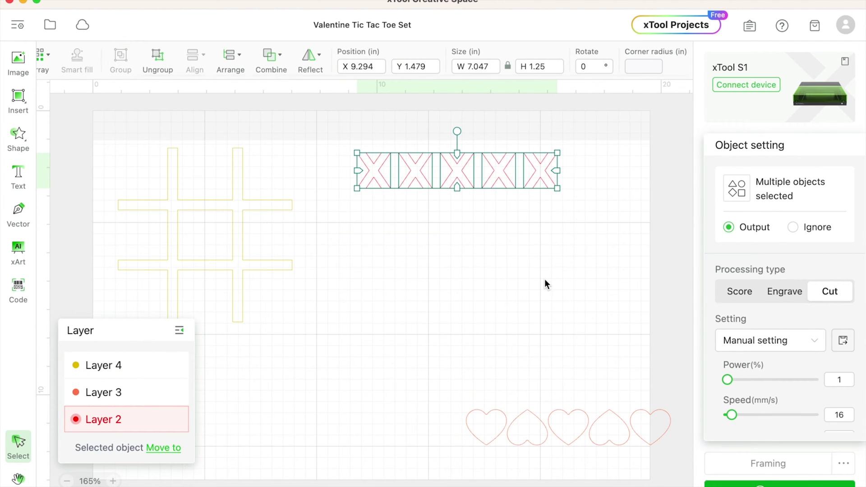
drag(461, 388, 644, 447)
click(121, 59)
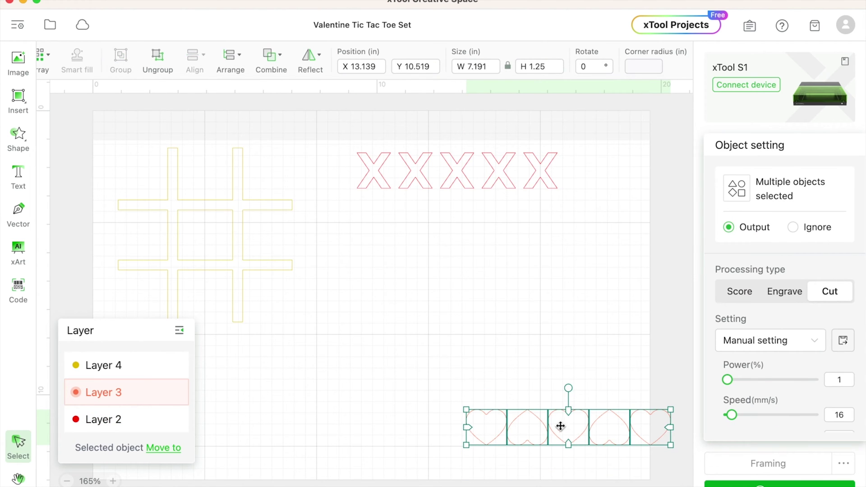
drag(561, 425, 451, 219)
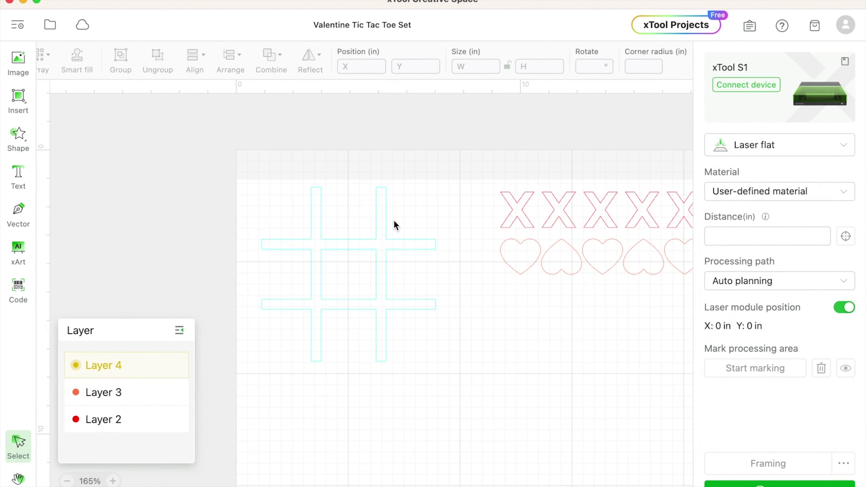
click(383, 228)
drag(383, 228, 385, 270)
Step: Draw a Cut rectangle around the grid and centre the grid vertically inside it
mouse_move(18, 135)
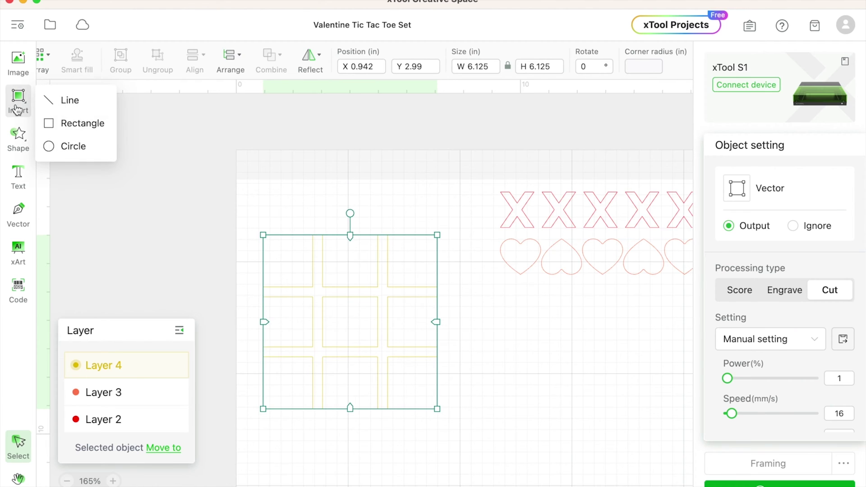
click(48, 122)
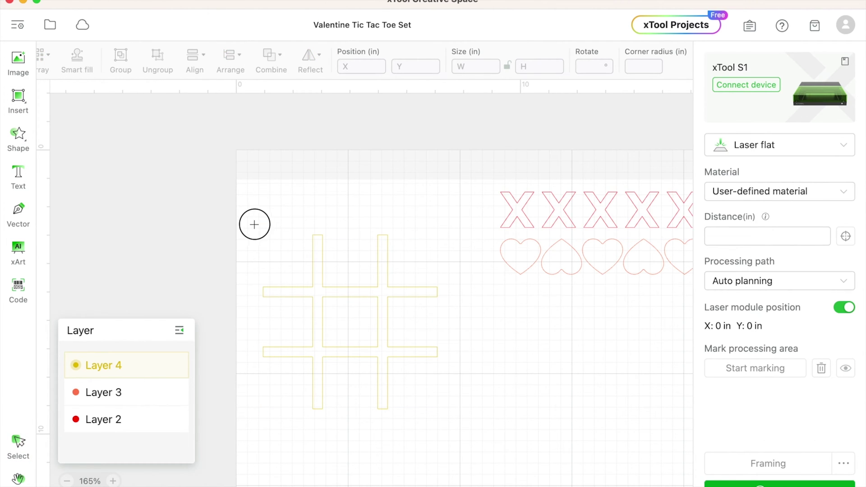
drag(255, 224, 446, 419)
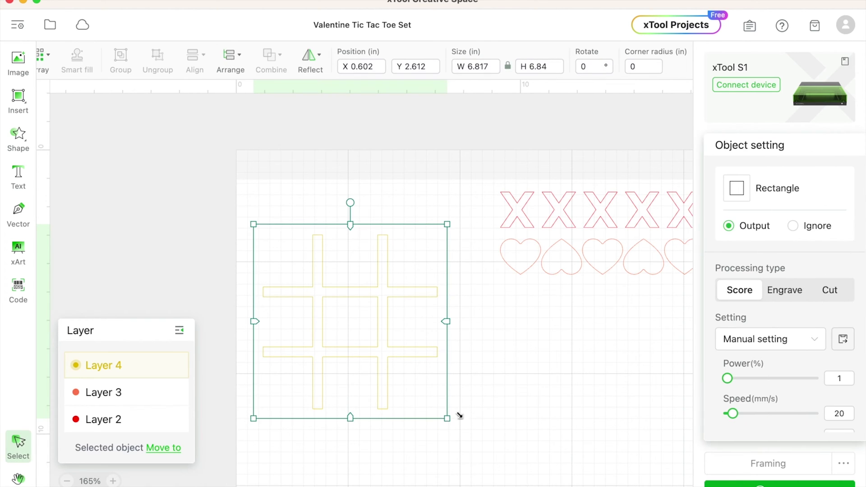
click(828, 291)
key(super+a)
click(193, 58)
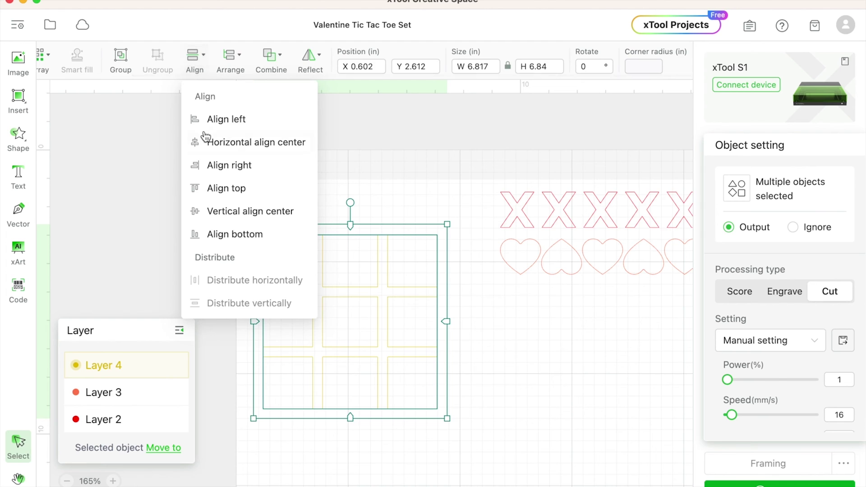
click(245, 210)
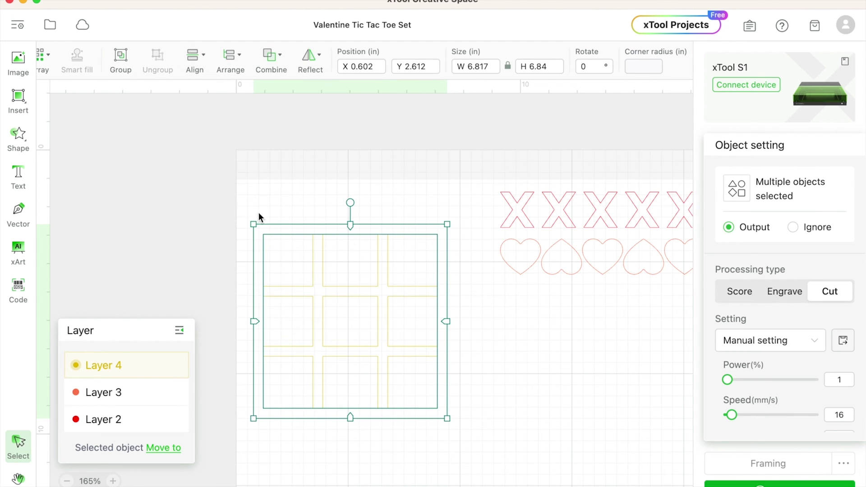
click(270, 176)
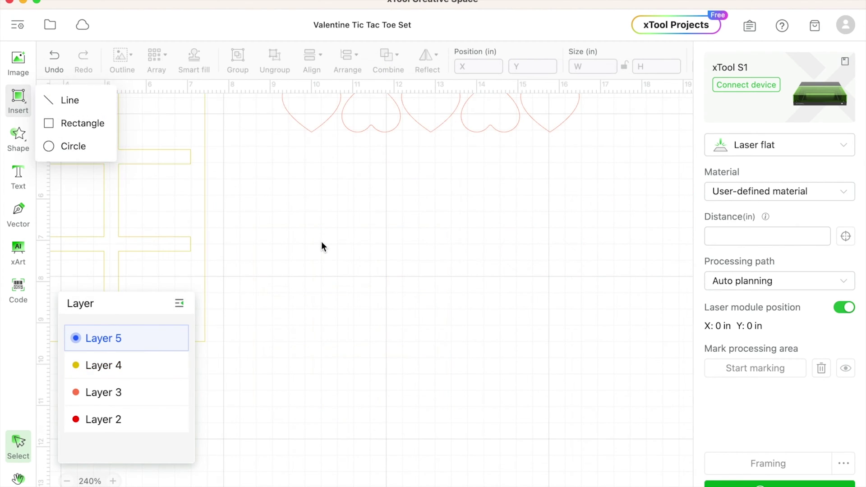
Step: Add the 'Test Array' title text and set it to Engrave
click(323, 246)
click(18, 175)
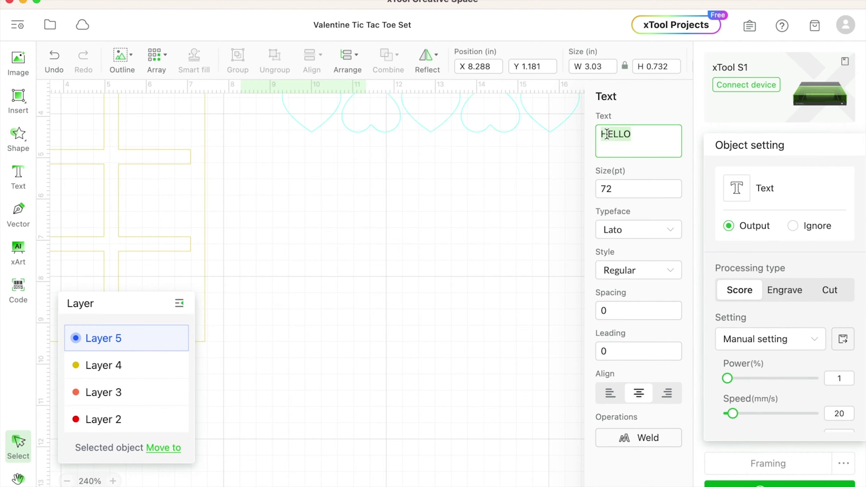
text(TE)
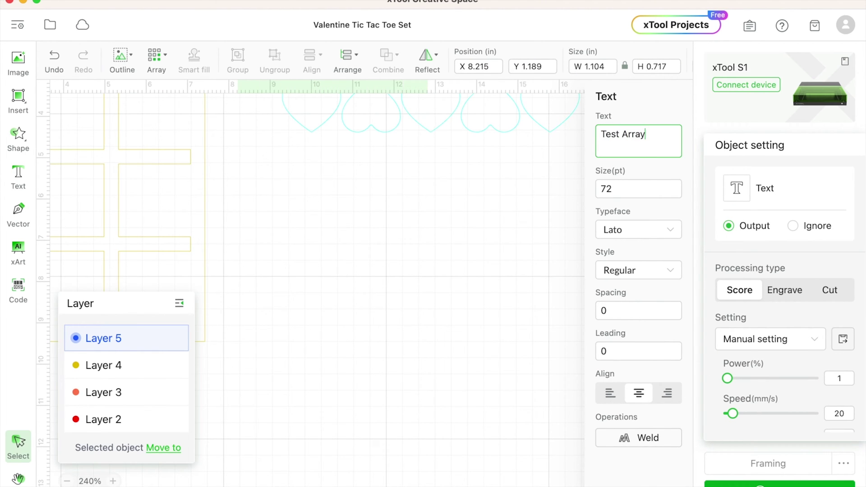
scroll(552, 218, down, 3)
click(788, 291)
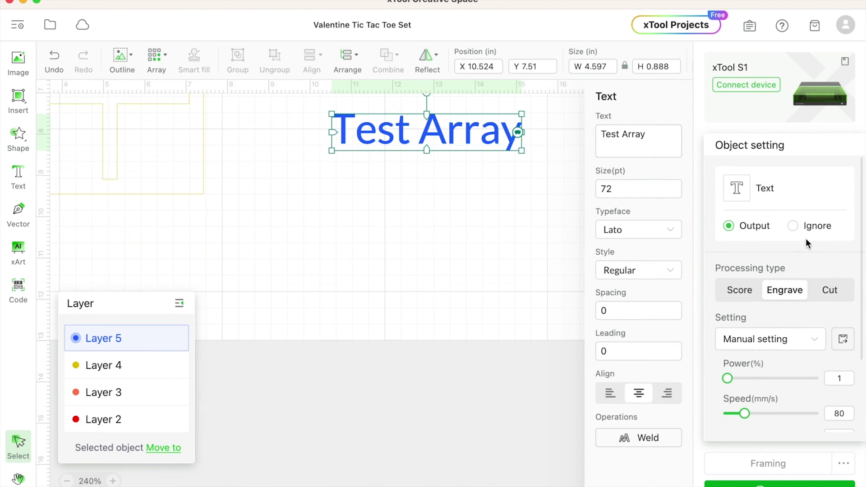
click(333, 187)
Step: Draw a 0.5 in square under the Test Array title and set it to Cut
click(16, 110)
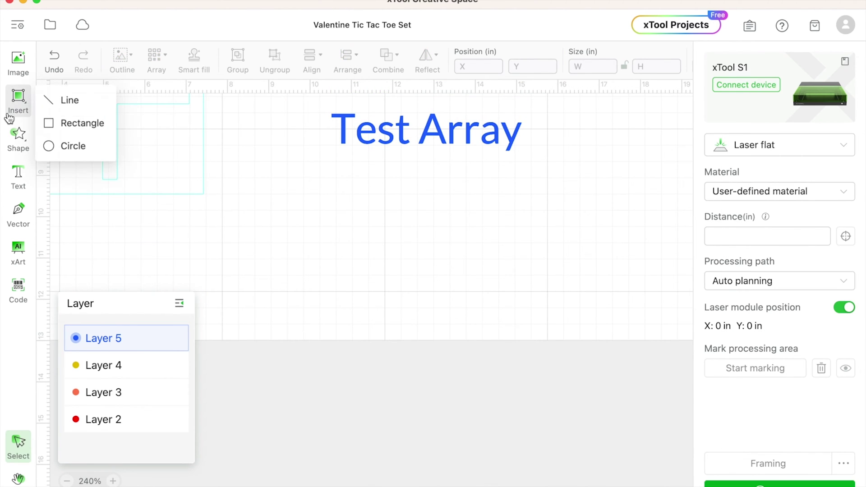
click(72, 122)
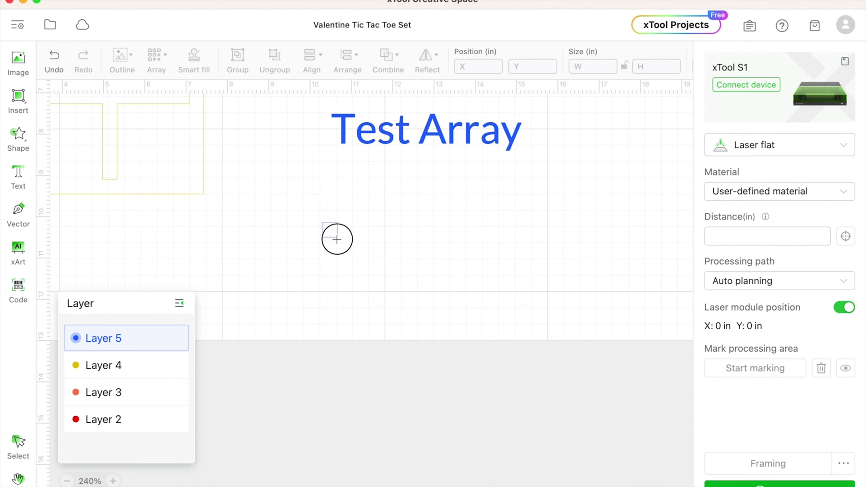
drag(337, 241, 337, 241)
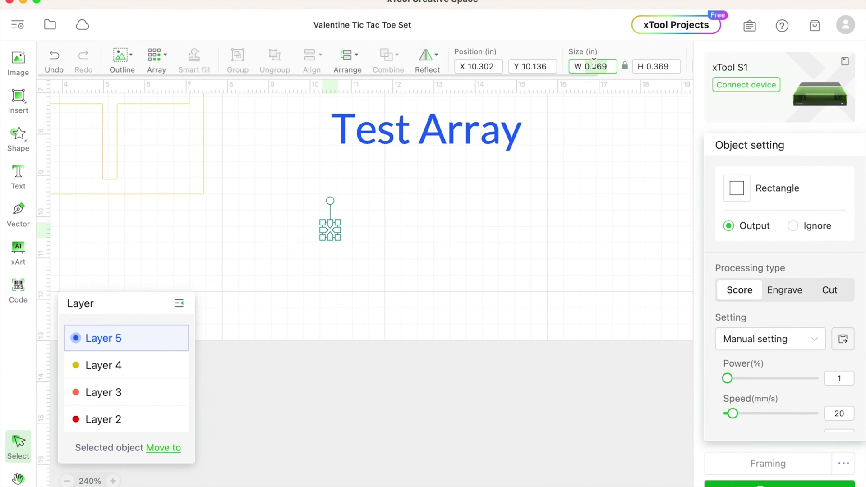
key(BackSpace)
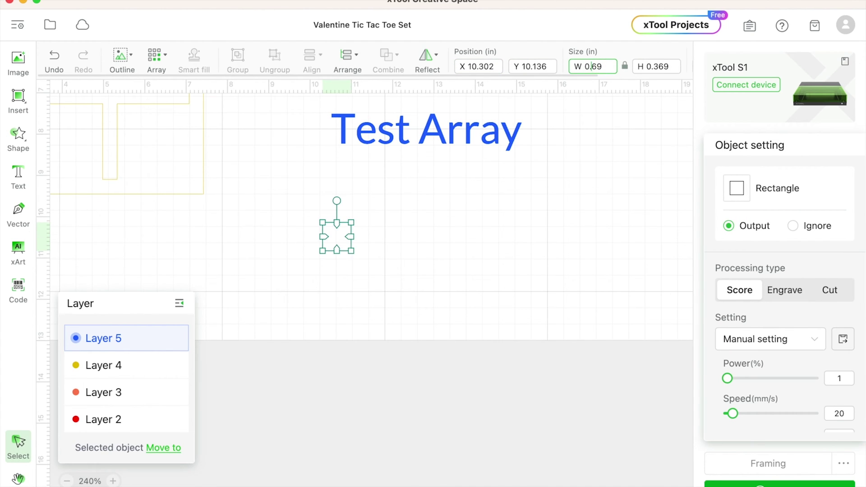
text(5)
key(Return)
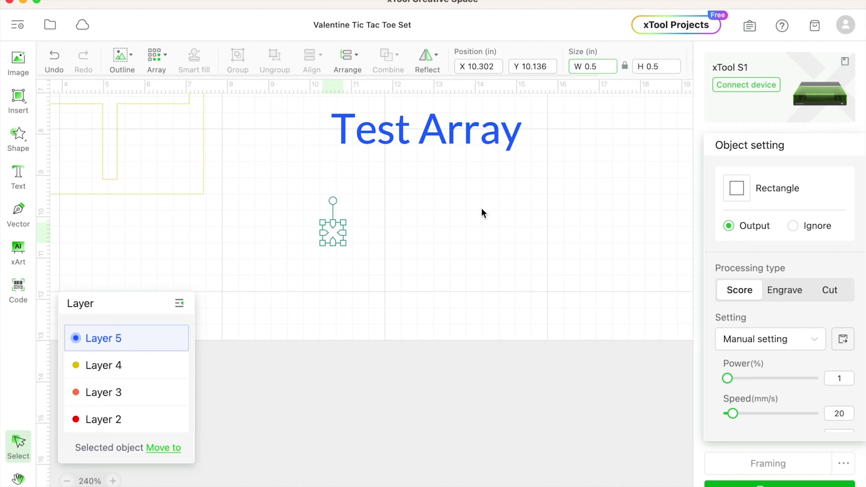
click(364, 240)
drag(343, 240, 430, 240)
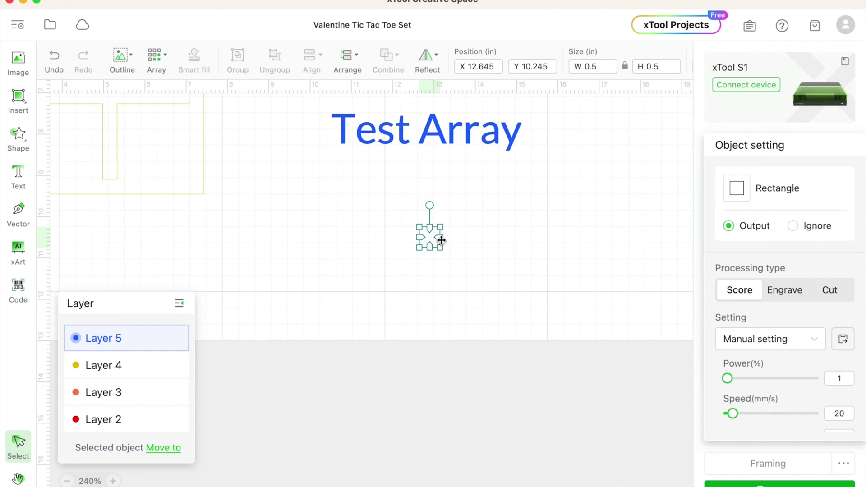
click(833, 291)
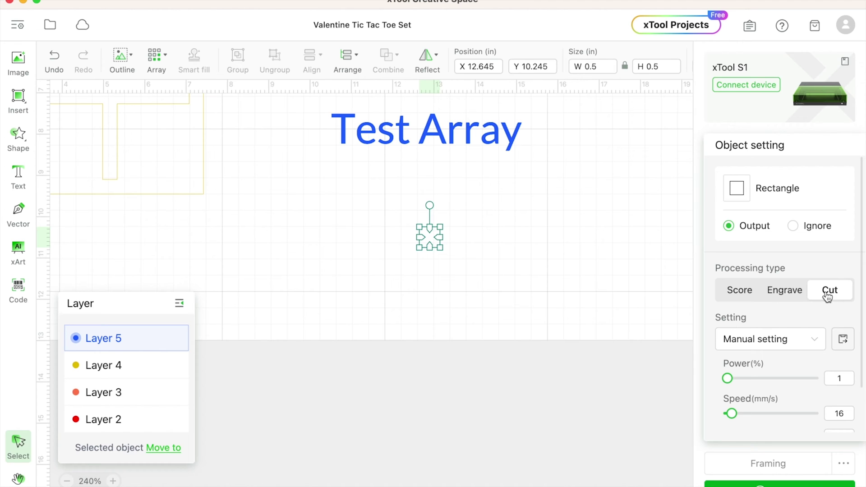
Step: Create a 4 × 3 material test array: power 10–40%, speed 100–300 mm/s, spacing 0.5
click(155, 70)
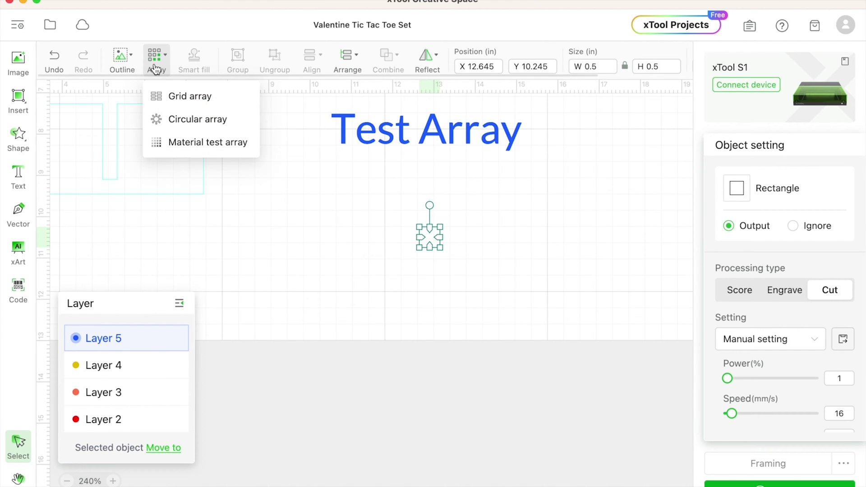
click(168, 143)
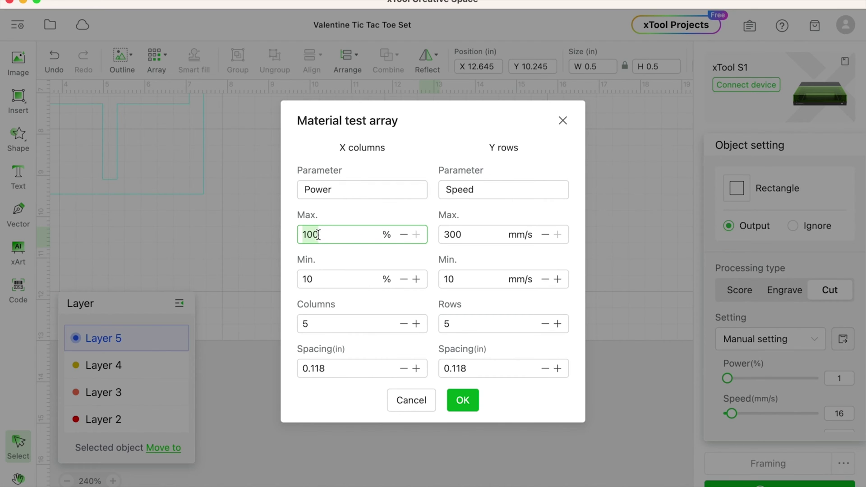
key(Tab)
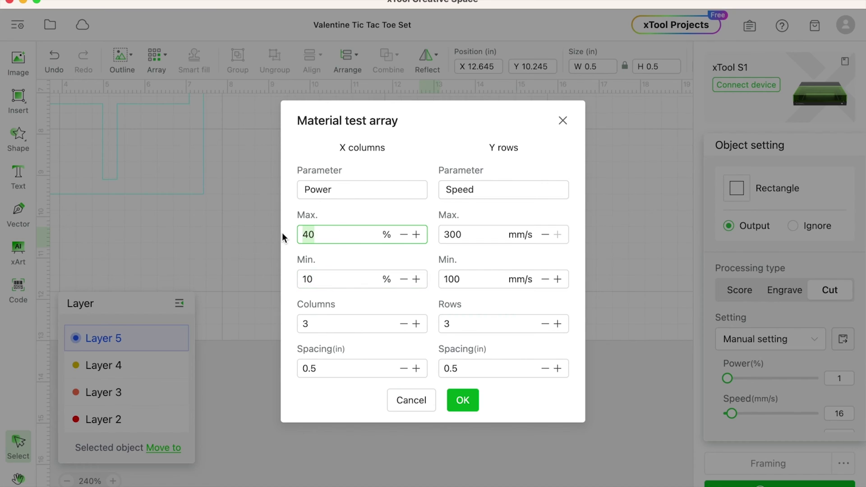
click(313, 324)
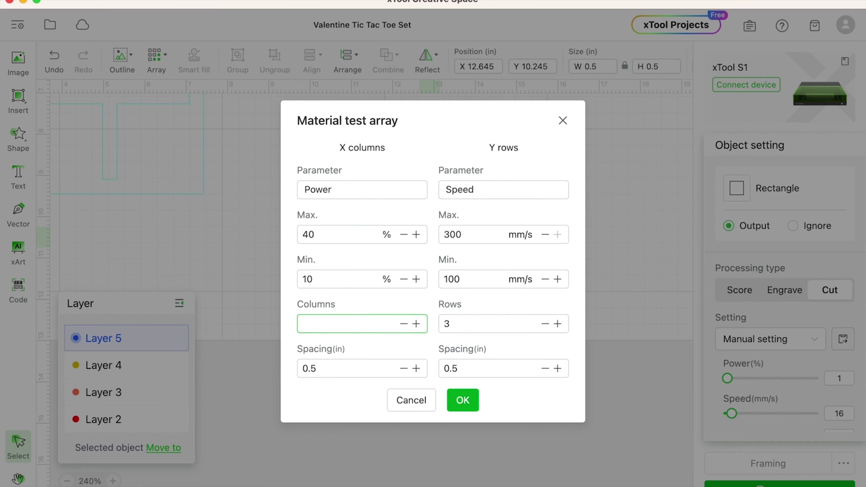
key(Tab)
click(448, 323)
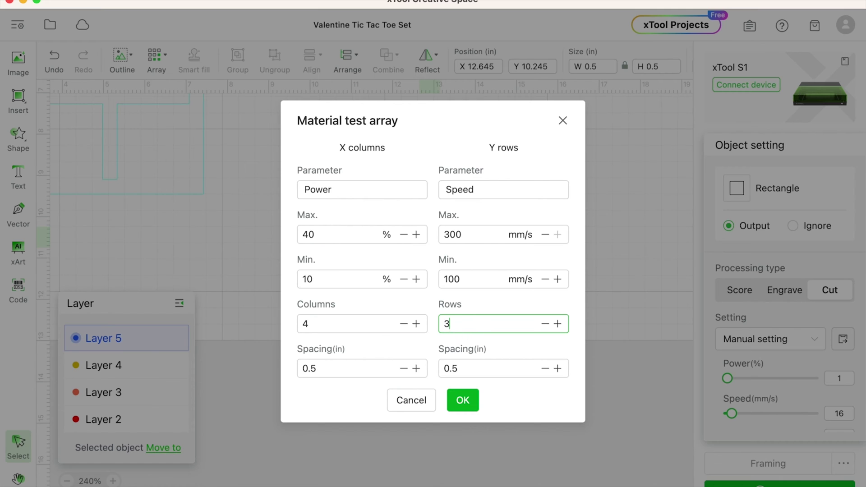
click(463, 401)
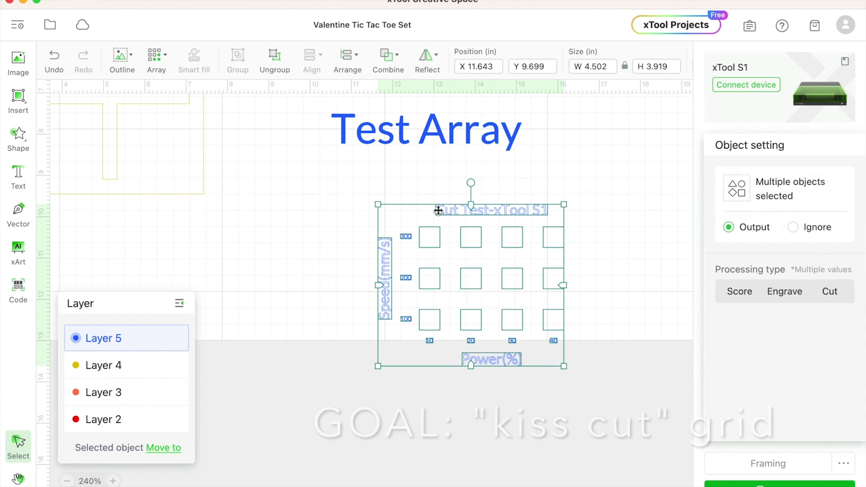
Step: Select and clear the test array, its speed-label column, and all twelve test squares
click(483, 209)
click(478, 356)
click(402, 174)
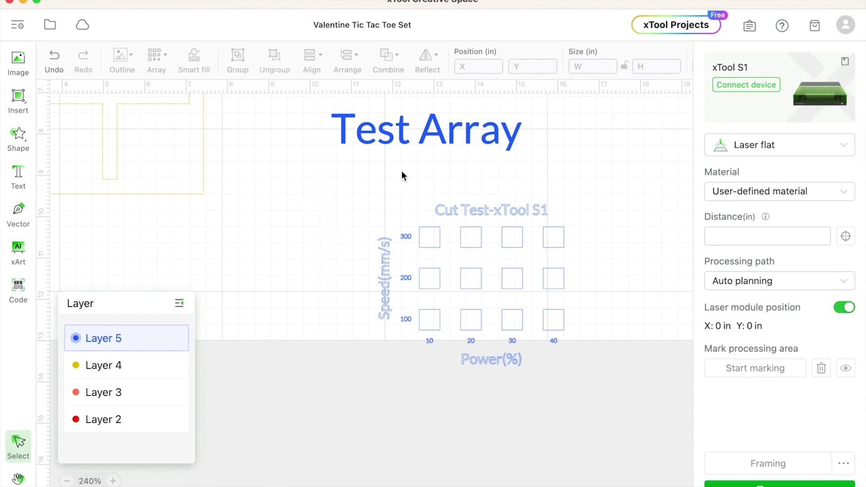
drag(403, 174, 417, 331)
click(594, 381)
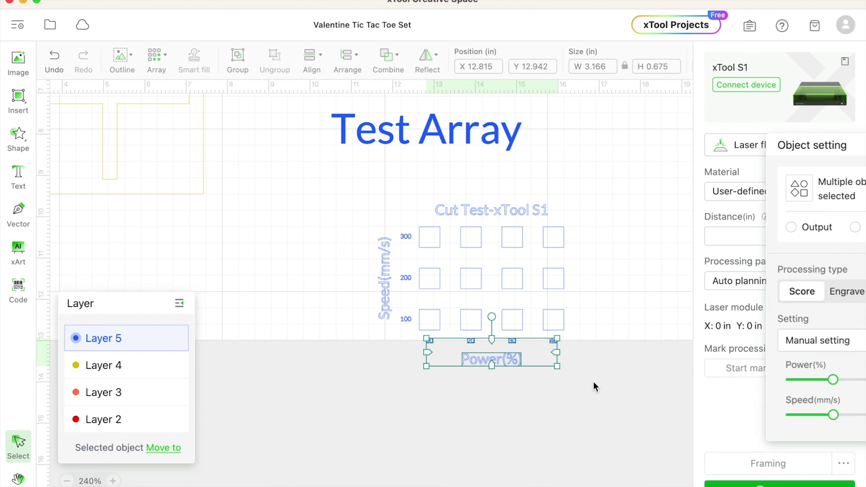
click(600, 324)
drag(600, 323, 417, 224)
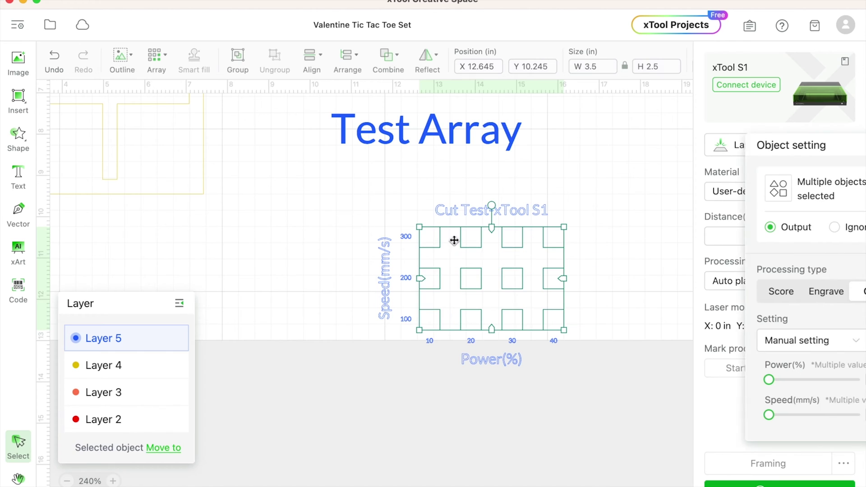
click(617, 298)
Step: Check power and speed of the top-left, bottom-left, 40%/100 and 40%/300 test squares
click(427, 240)
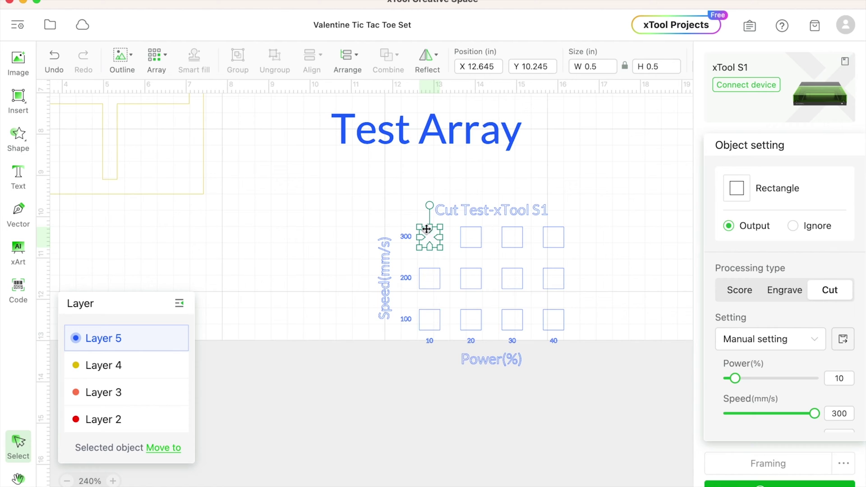
scroll(794, 386, down, 2)
scroll(794, 386, down, 2)
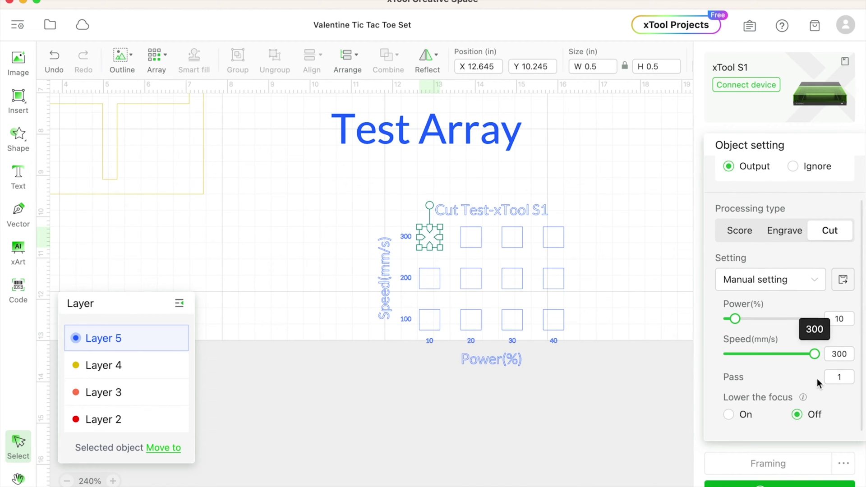
click(425, 326)
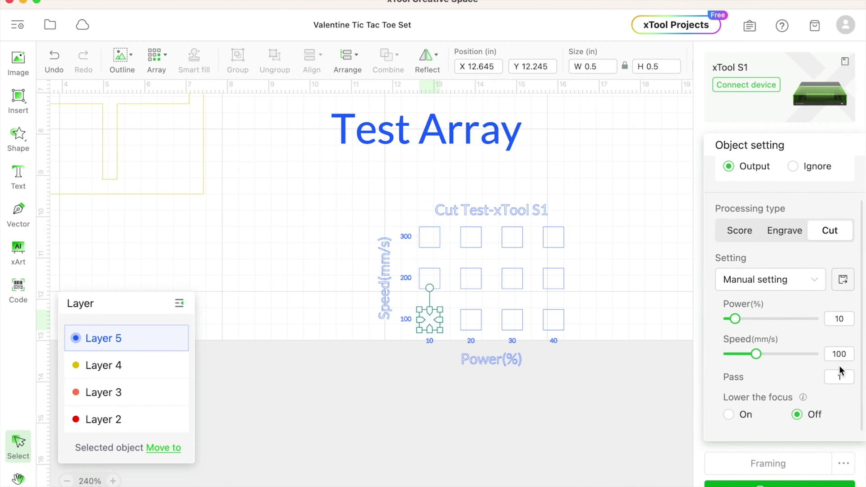
click(549, 326)
click(555, 244)
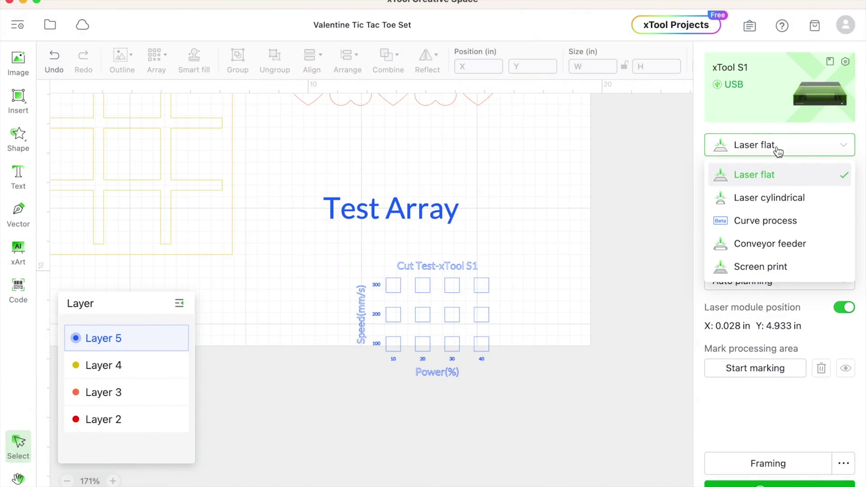
Step: Keep Laser flat with User-defined material and auto-measure the focus distance to 0.653 in
click(731, 174)
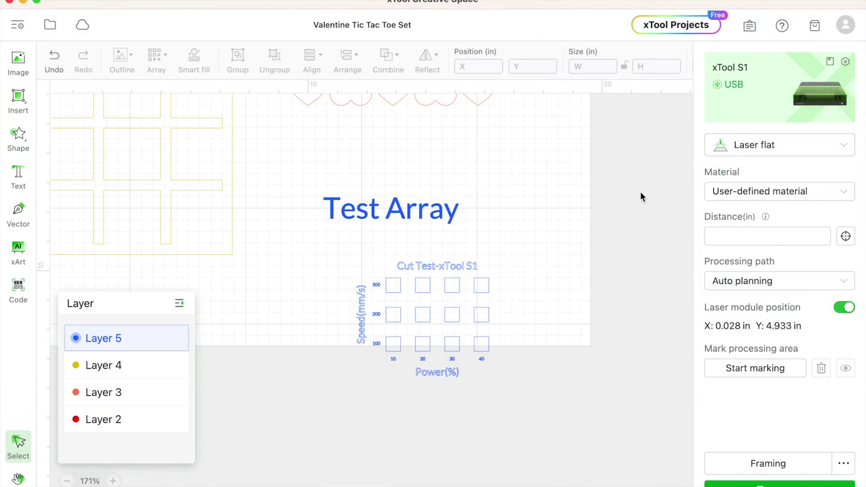
click(761, 198)
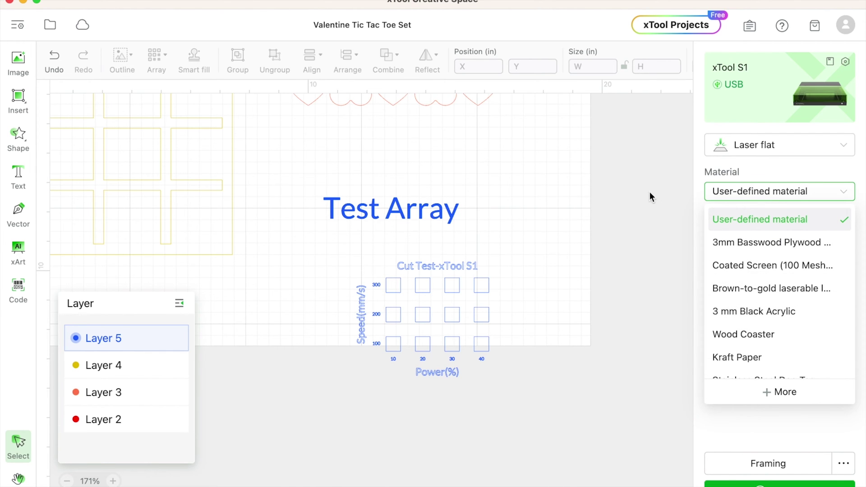
click(760, 200)
click(840, 239)
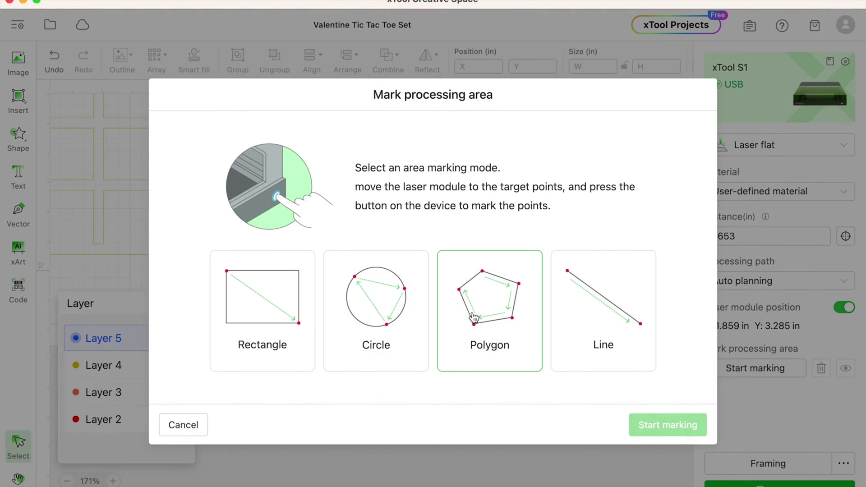
Step: Mark a rectangular processing area from two corner points on the material and confirm it
click(280, 309)
click(649, 423)
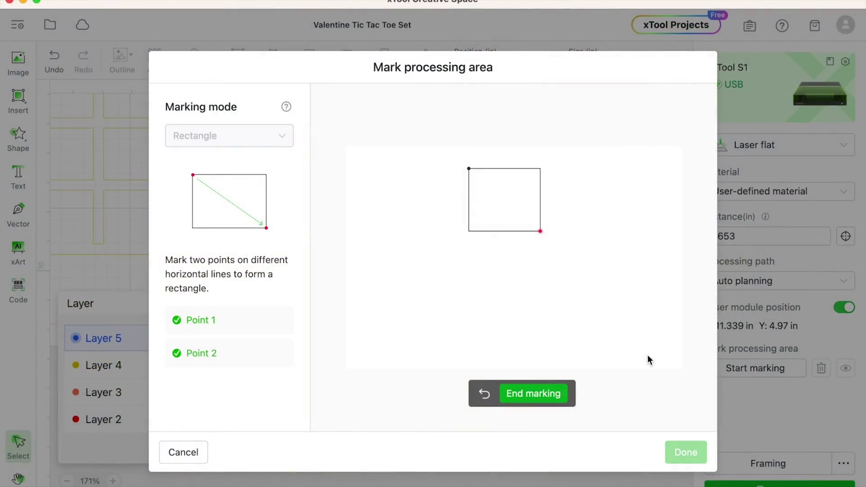
click(532, 394)
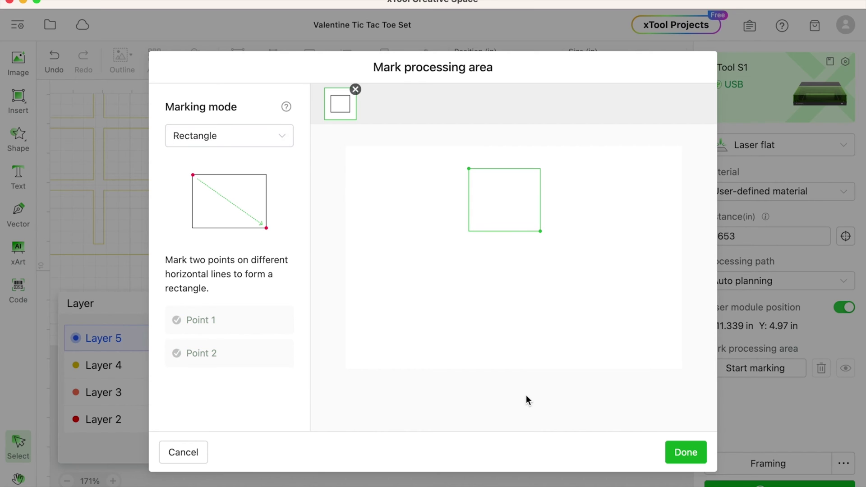
click(703, 461)
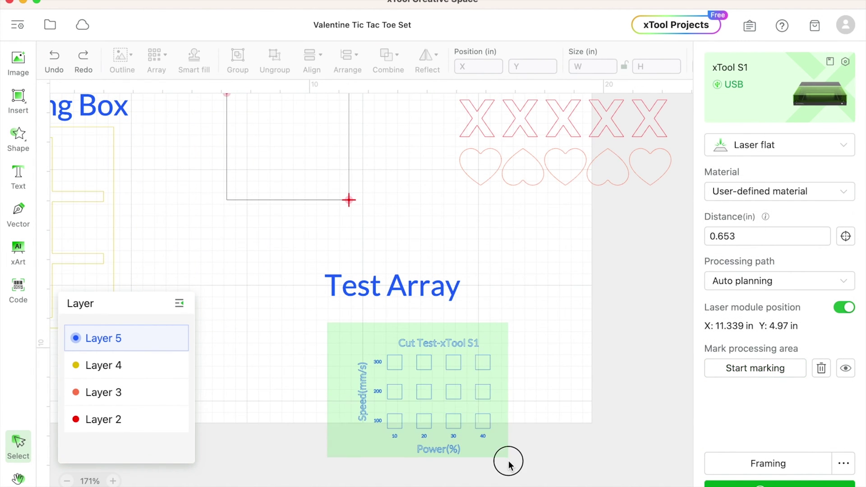
Step: Move the test grid into the marked area, complete framing, and open the S1 device settings
drag(484, 433, 329, 158)
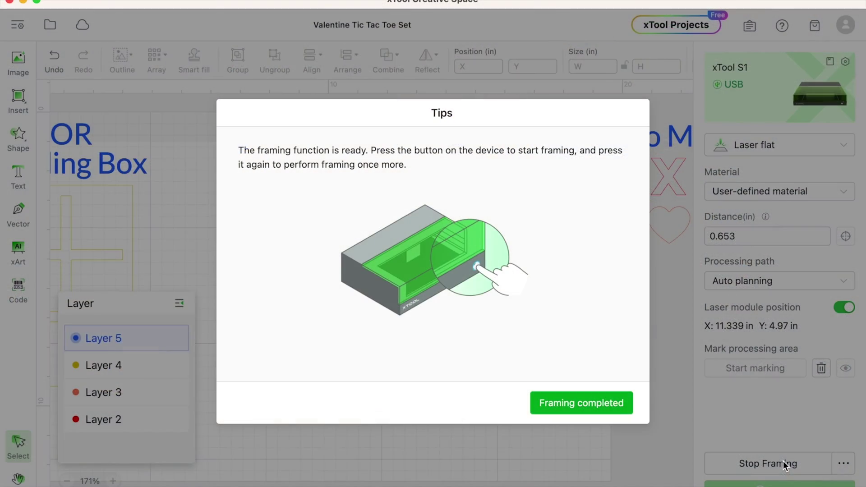
click(615, 404)
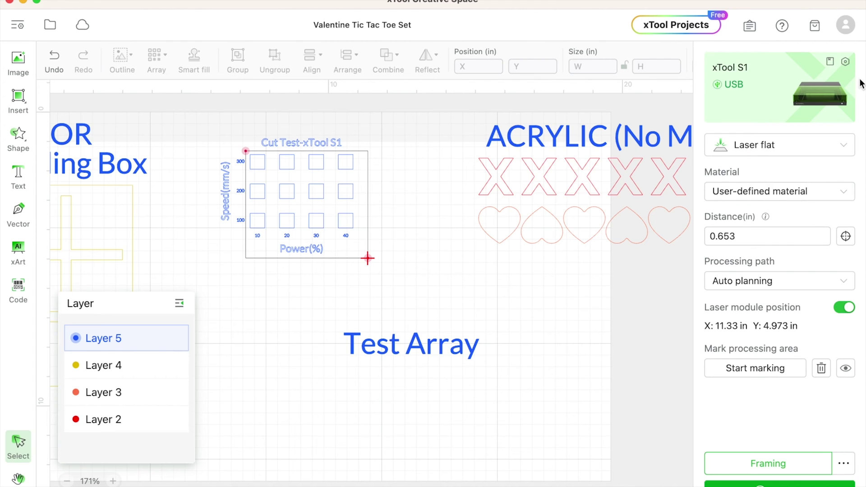
click(847, 65)
scroll(446, 275, down, 10)
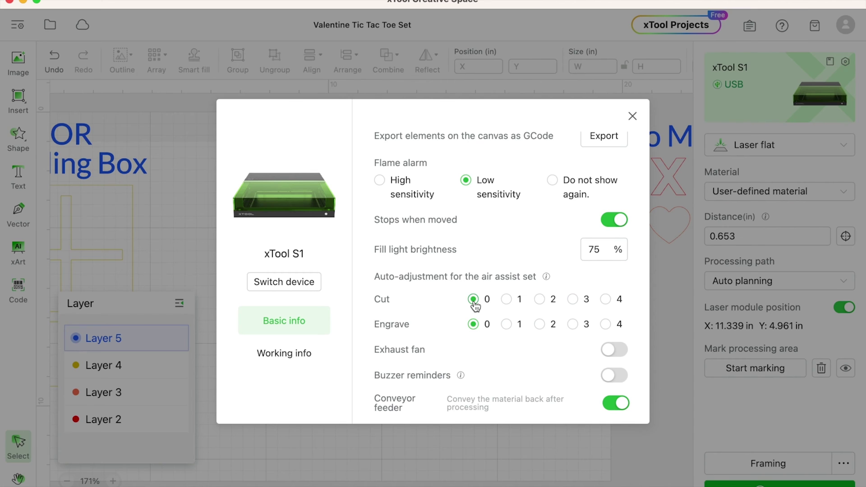
Step: Close the S1 device settings and bring up the Preview of the twelve-square test job
click(633, 118)
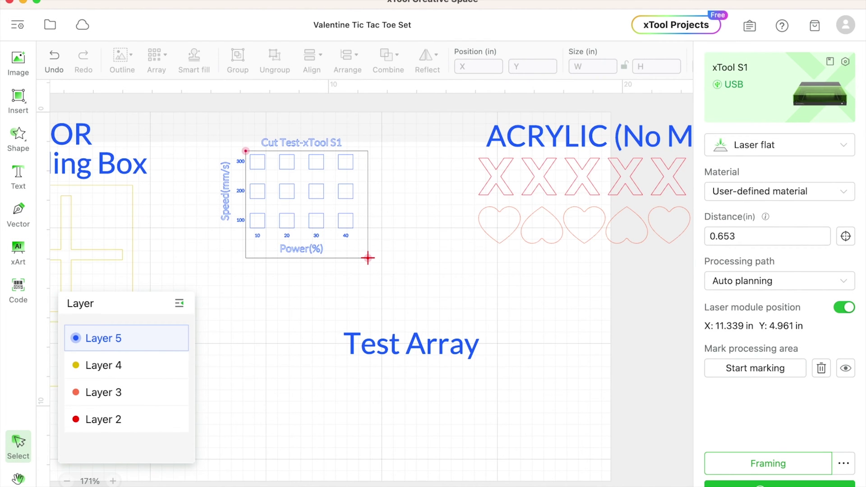
click(780, 485)
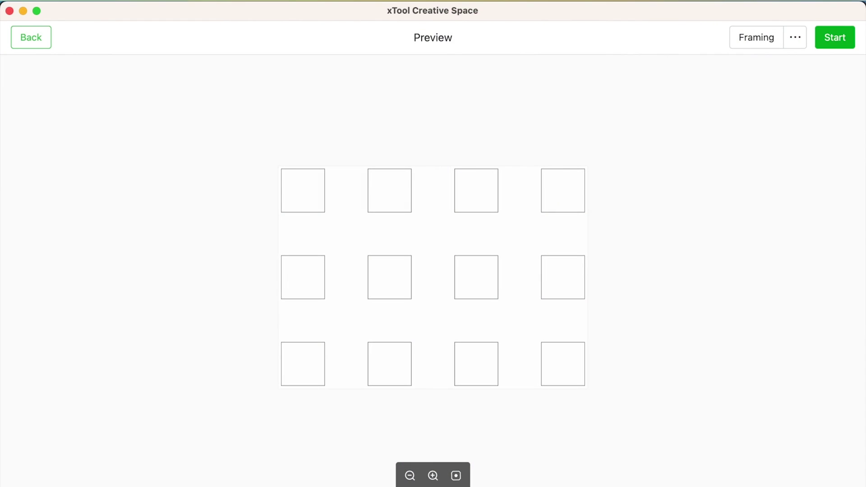
Step: Send the test grid job to the xTool S1 so it waits Ready for the device button
click(820, 42)
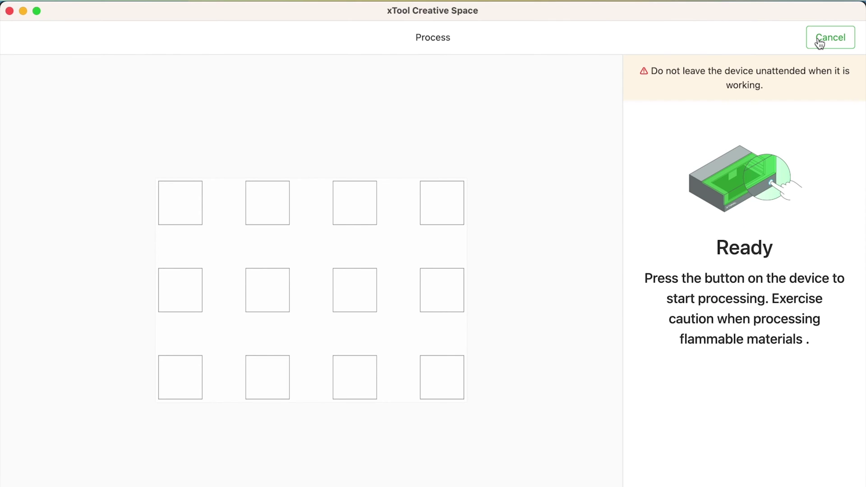